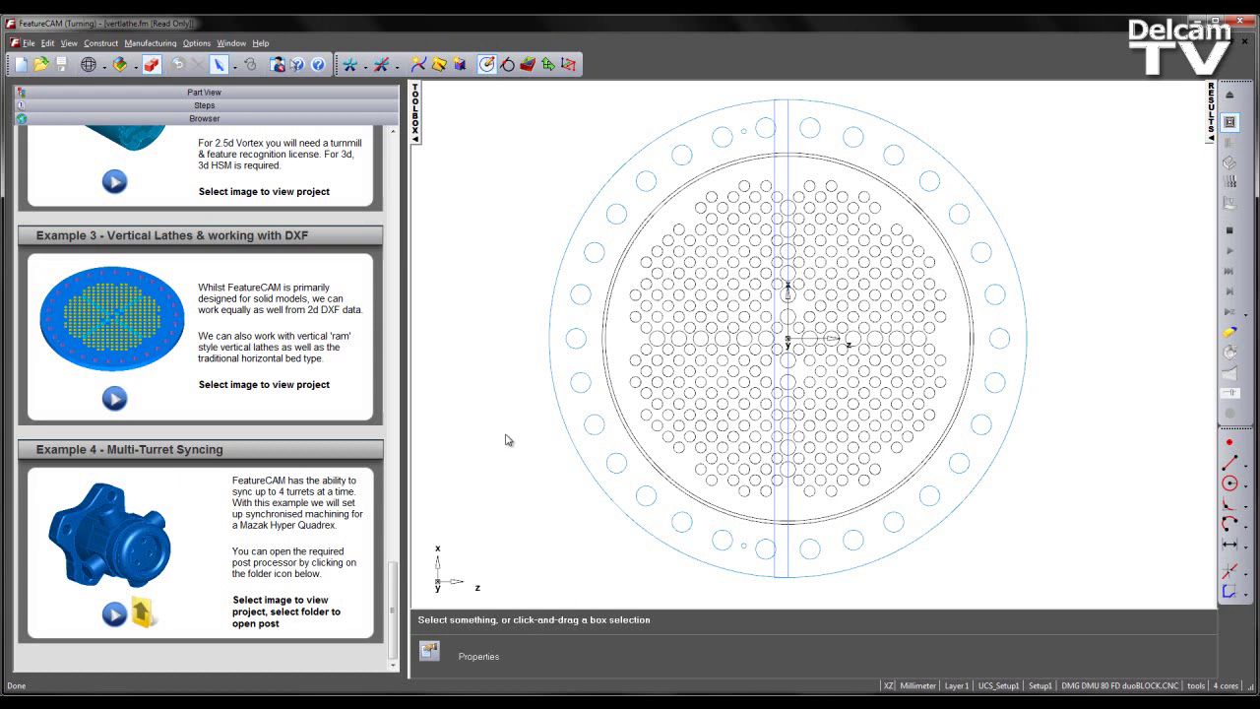
Step: Inspect the stock's material, outer diameter and length in the stock properties, leaving them as they are
{"action": "left_click", "coordinate": [233, 93]}
{"action": "middle_click_drag", "start_coordinate": [759, 519], "coordinate": [659, 356]}
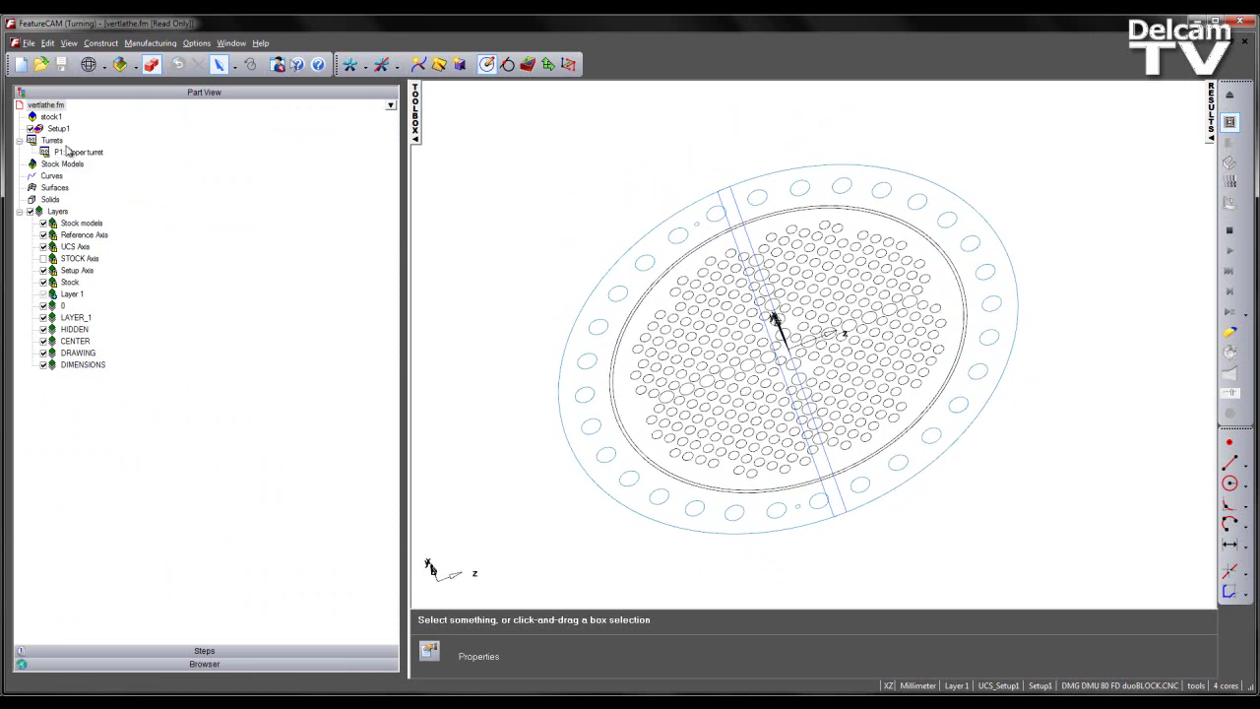
{"action": "double_click", "coordinate": [50, 117]}
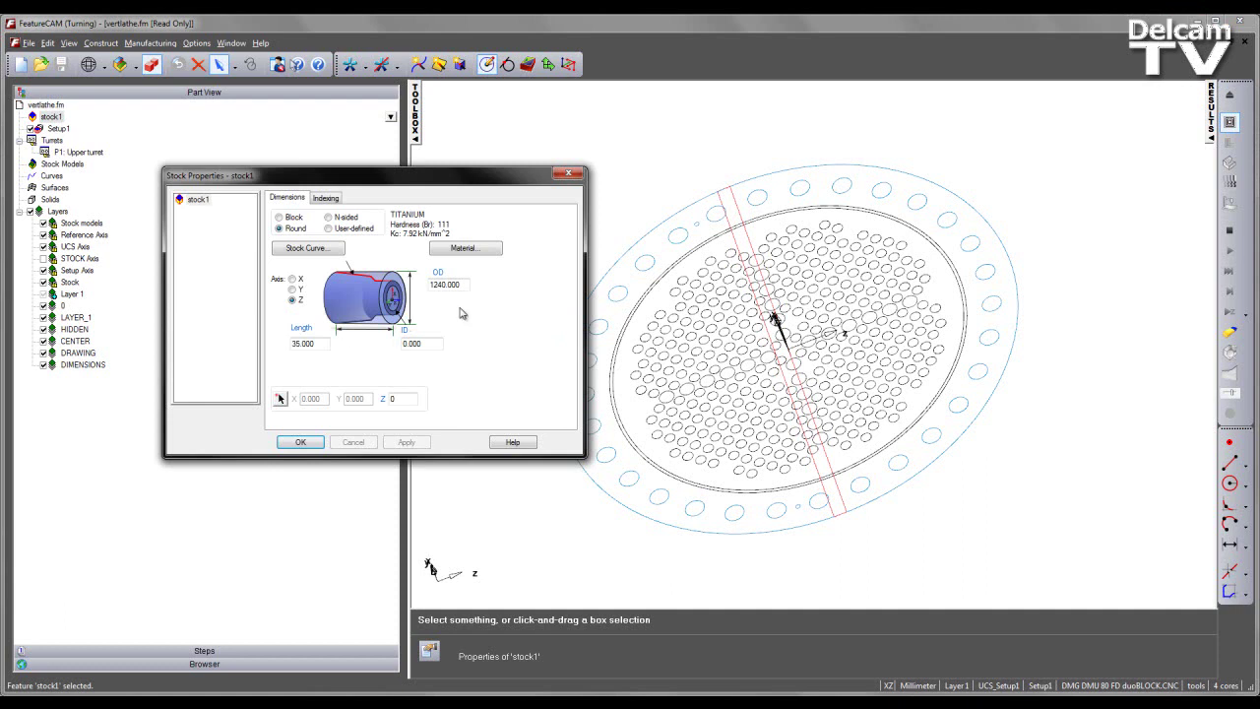
{"action": "double_click", "coordinate": [445, 284]}
{"action": "left_click", "coordinate": [306, 444]}
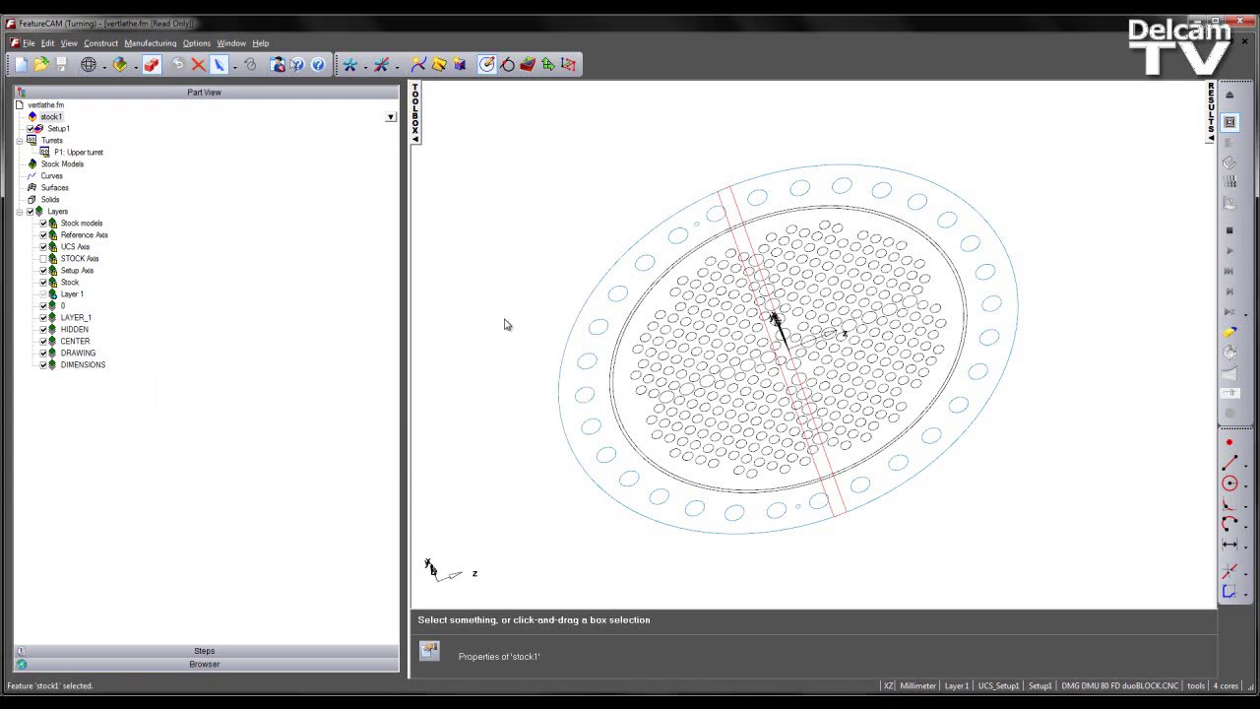
Step: Select all of the imported 2D geometry and rotate it 90 degrees about the X axis as a move
{"action": "key", "text": "F6"}
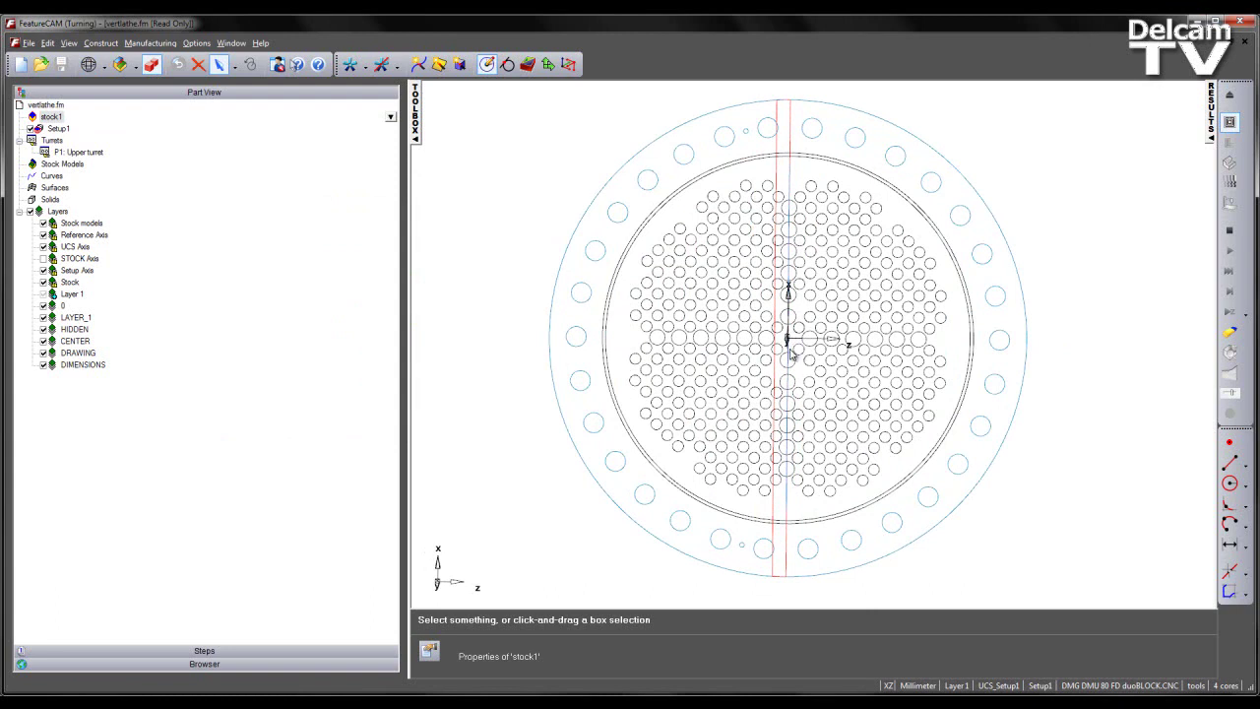
{"action": "scroll", "coordinate": [791, 354], "scroll_direction": "down", "scroll_amount": 2}
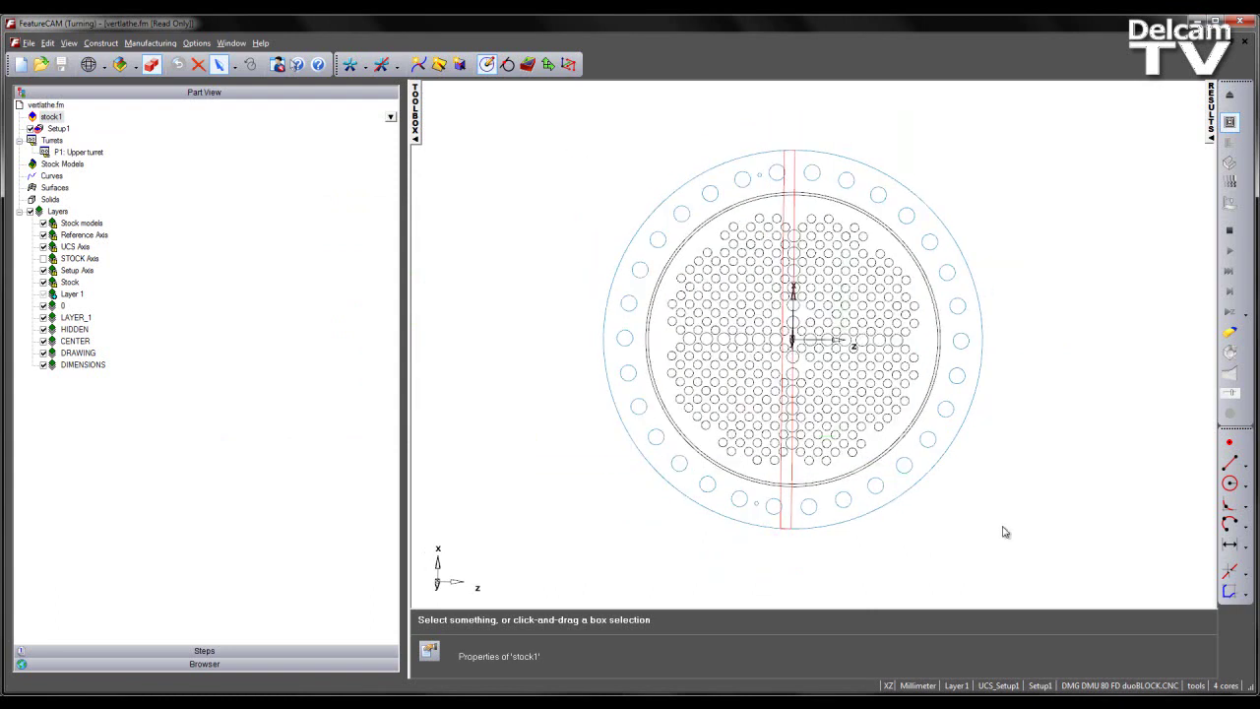
{"action": "left_click_drag", "start_coordinate": [1004, 532], "coordinate": [1069, 562]}
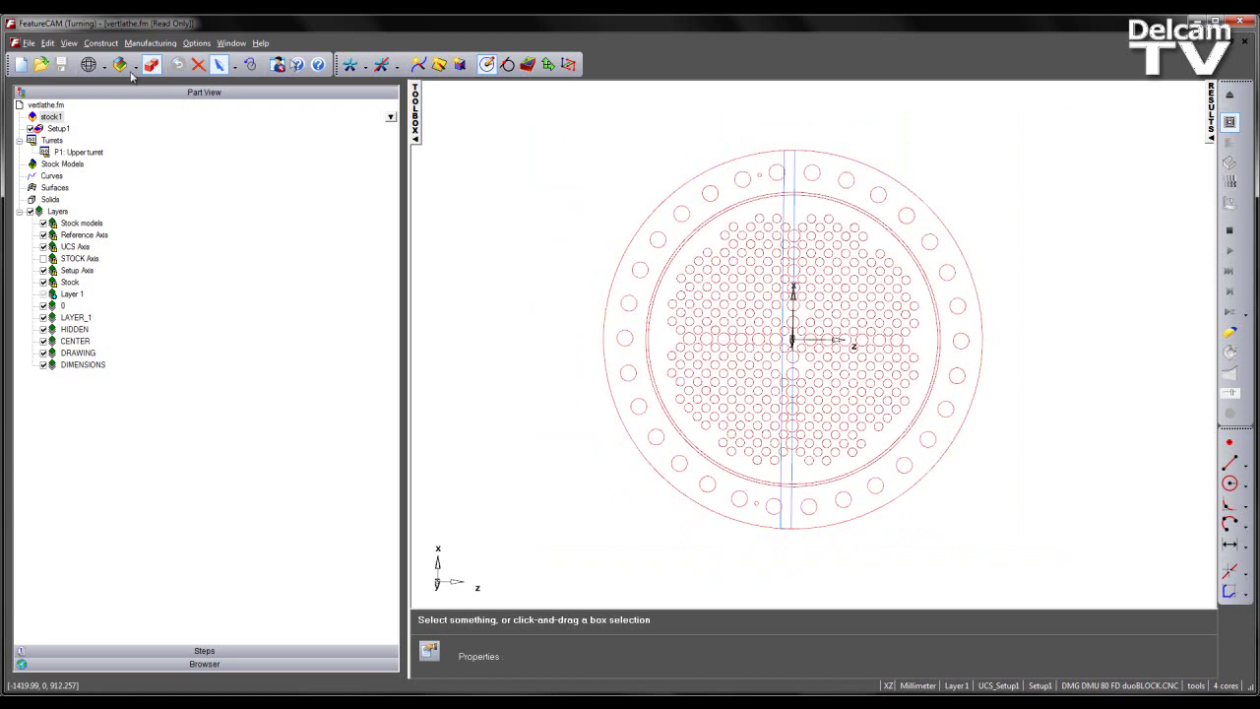
{"action": "left_click", "coordinate": [47, 44]}
{"action": "left_click", "coordinate": [88, 252]}
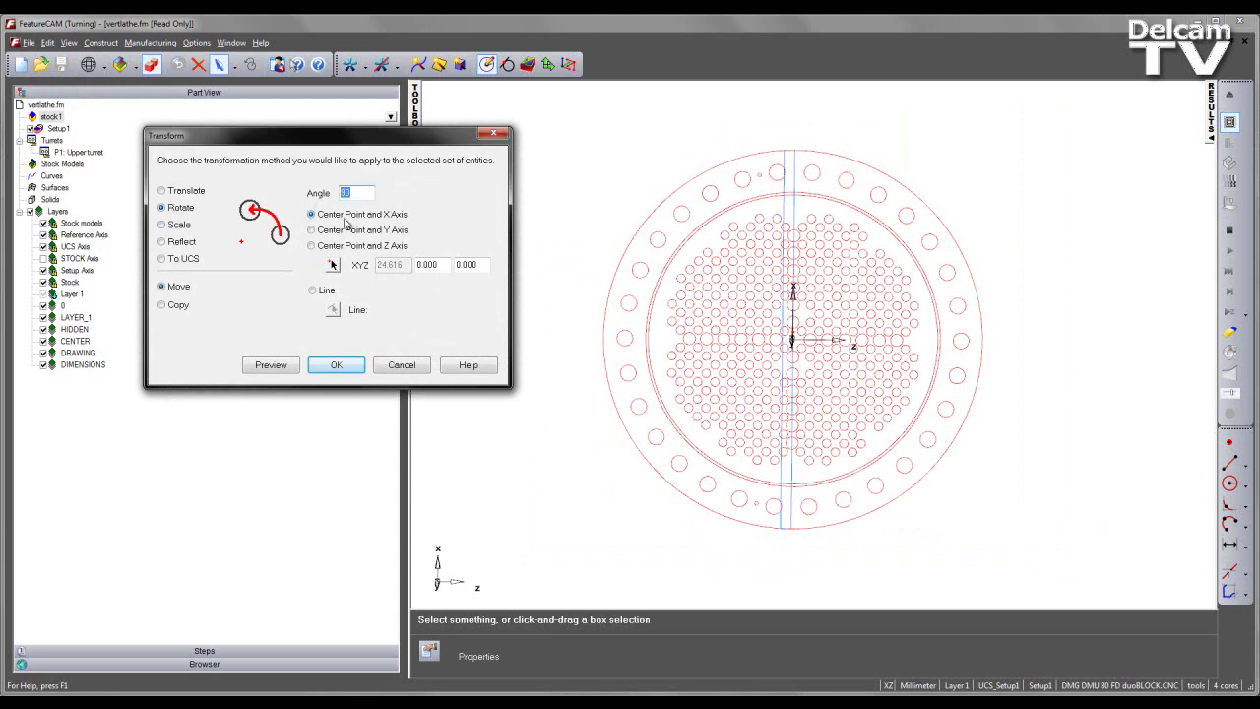
{"action": "left_click", "coordinate": [284, 366]}
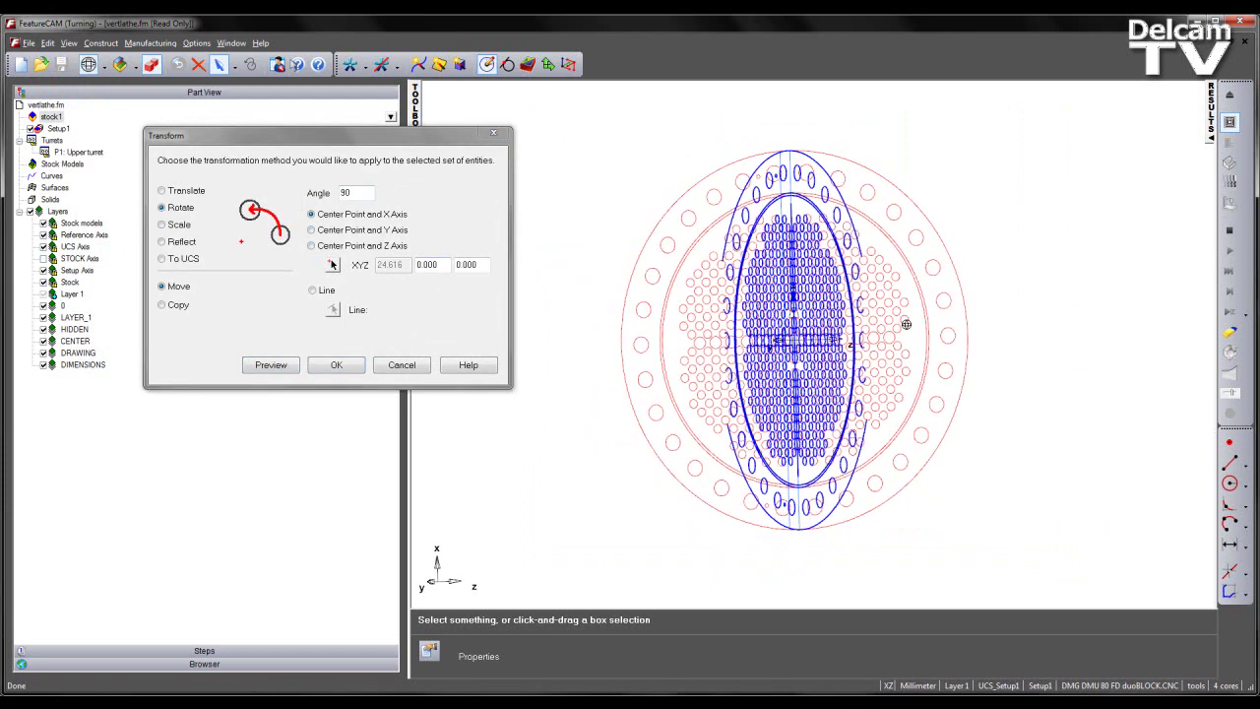
{"action": "left_click", "coordinate": [336, 367]}
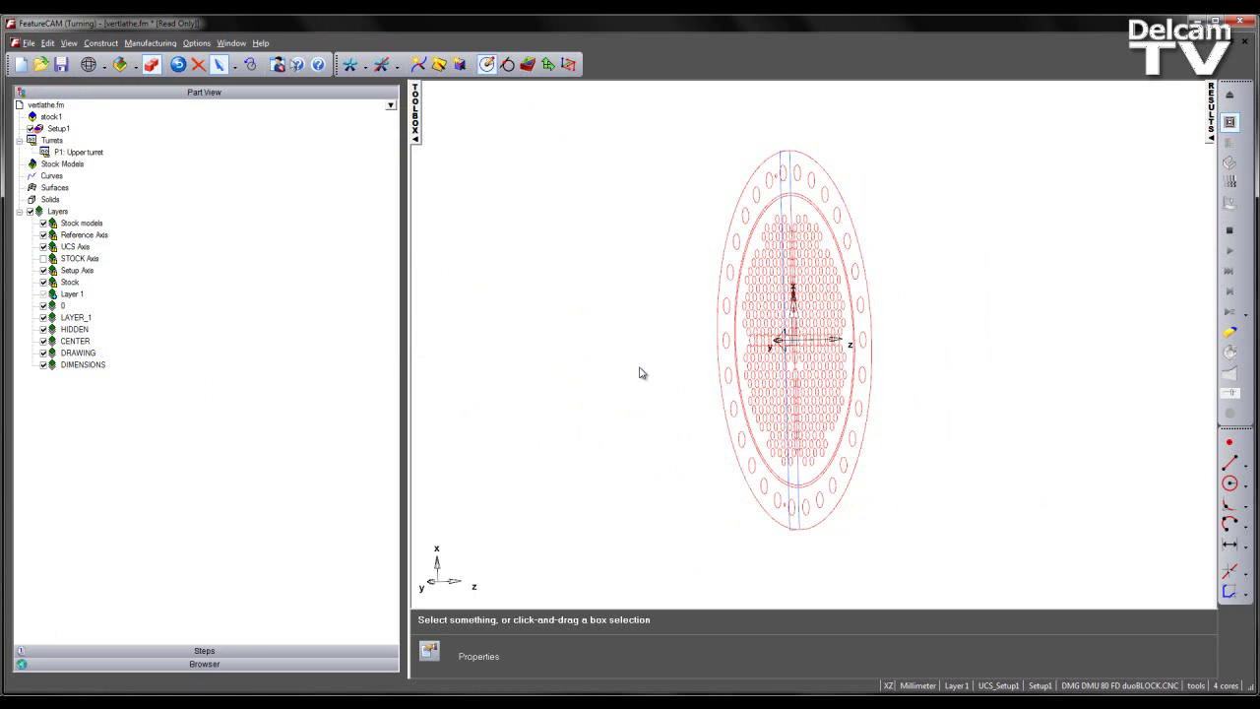
Step: Set the turning machine viewing option to Vertical turret lathe and show the part from the top
{"action": "key", "text": "ctrl+t"}
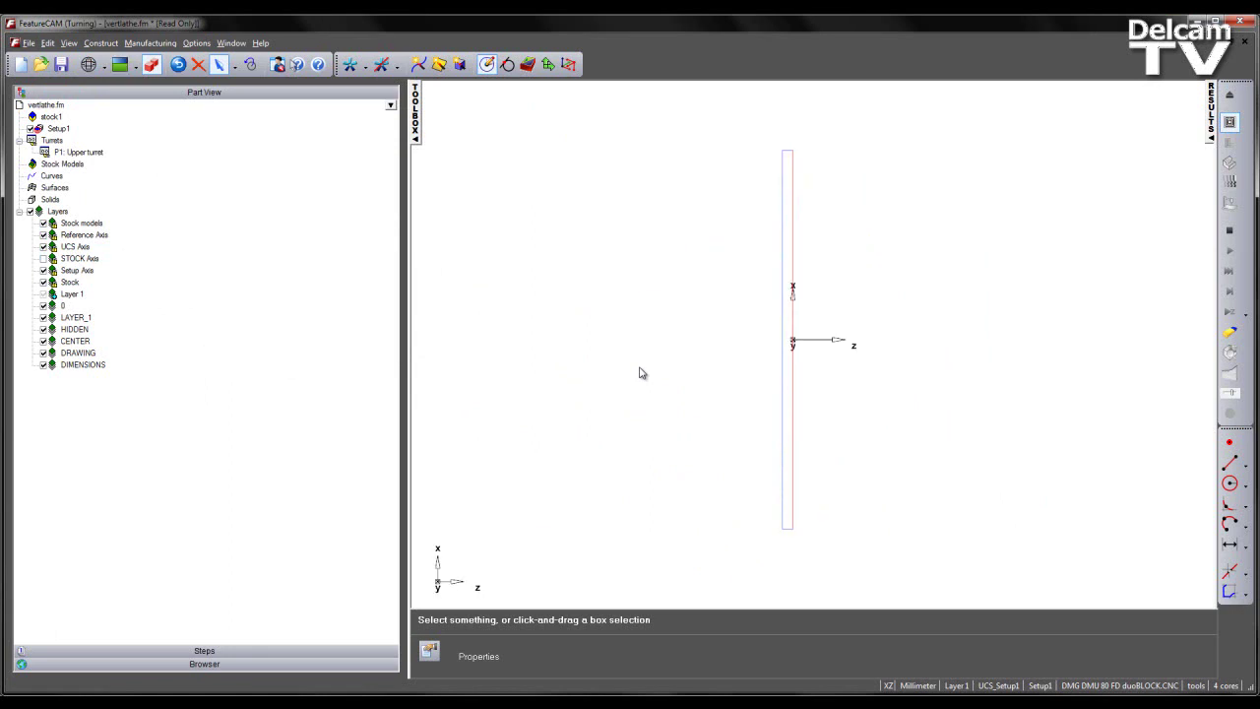
{"action": "right_click", "coordinate": [640, 373]}
{"action": "left_click", "coordinate": [669, 552]}
{"action": "left_click", "coordinate": [196, 43]}
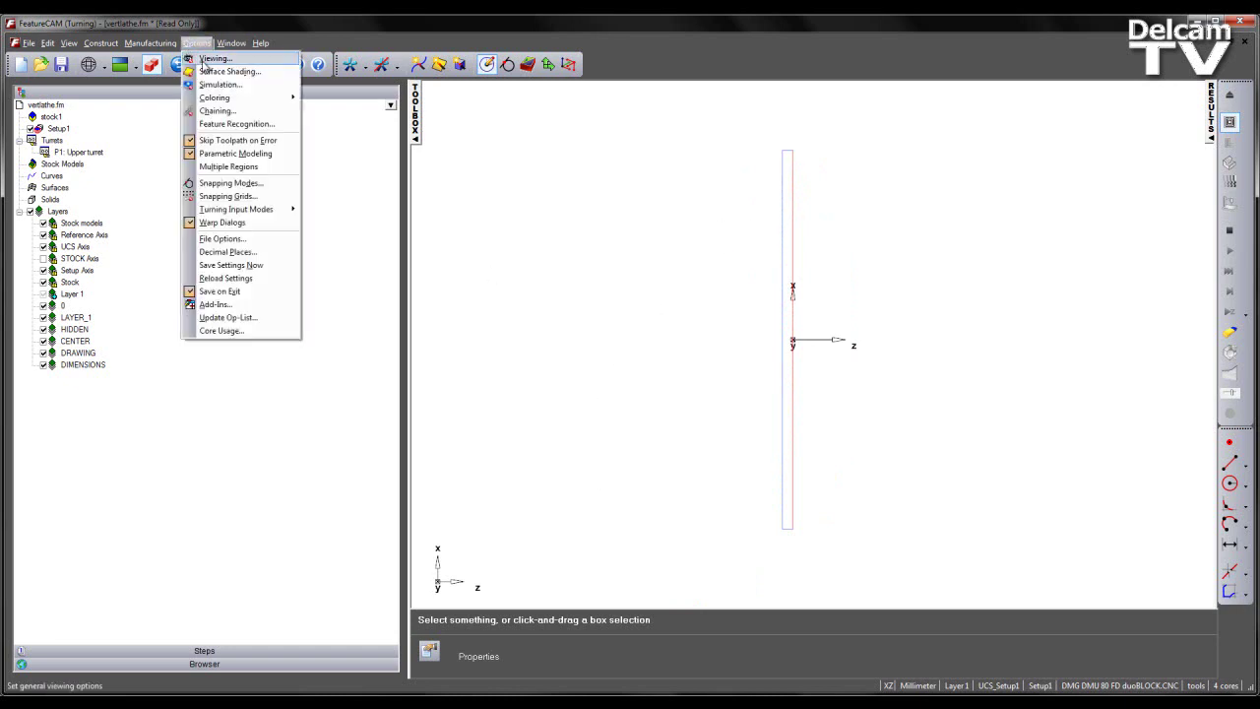
{"action": "left_click", "coordinate": [205, 60]}
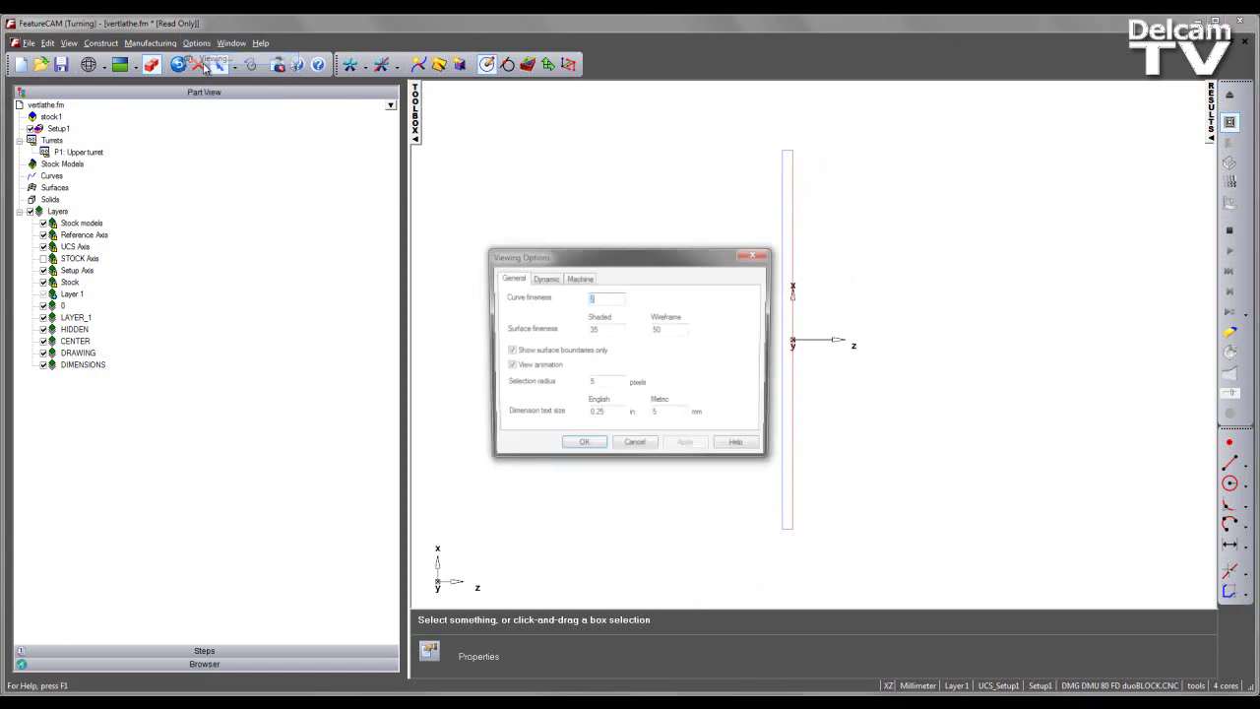
{"action": "left_click", "coordinate": [581, 280]}
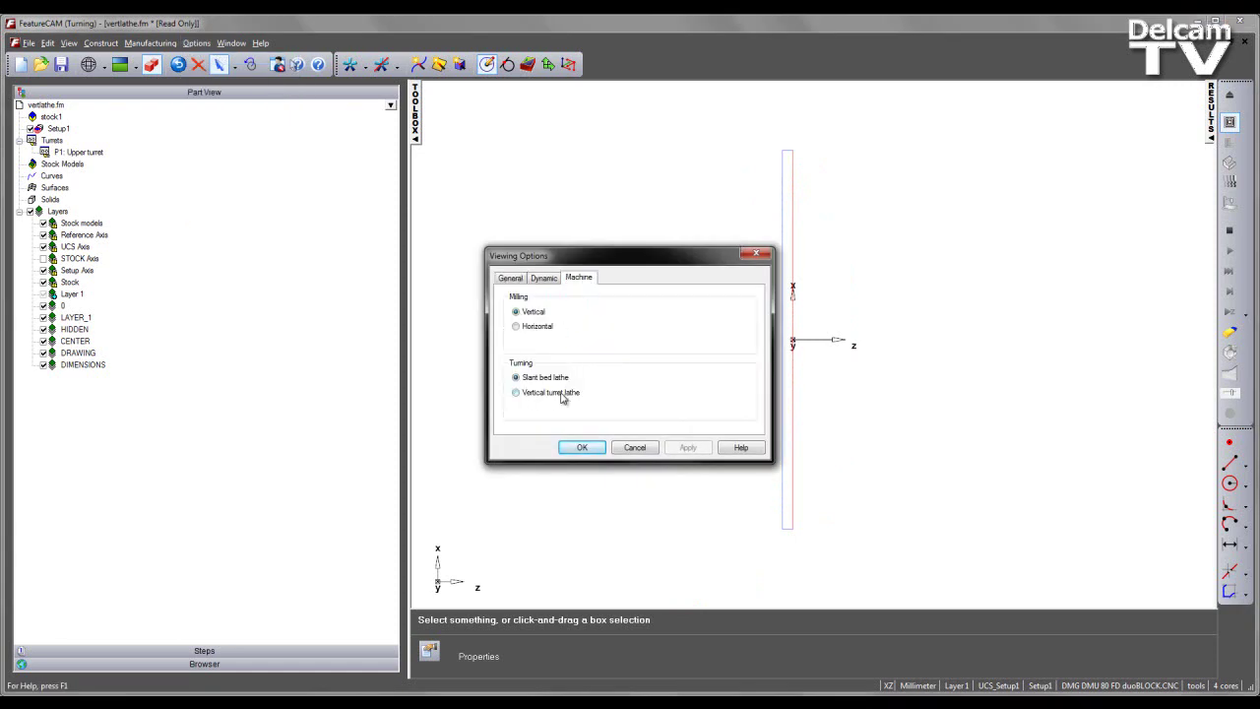
{"action": "left_click", "coordinate": [516, 392]}
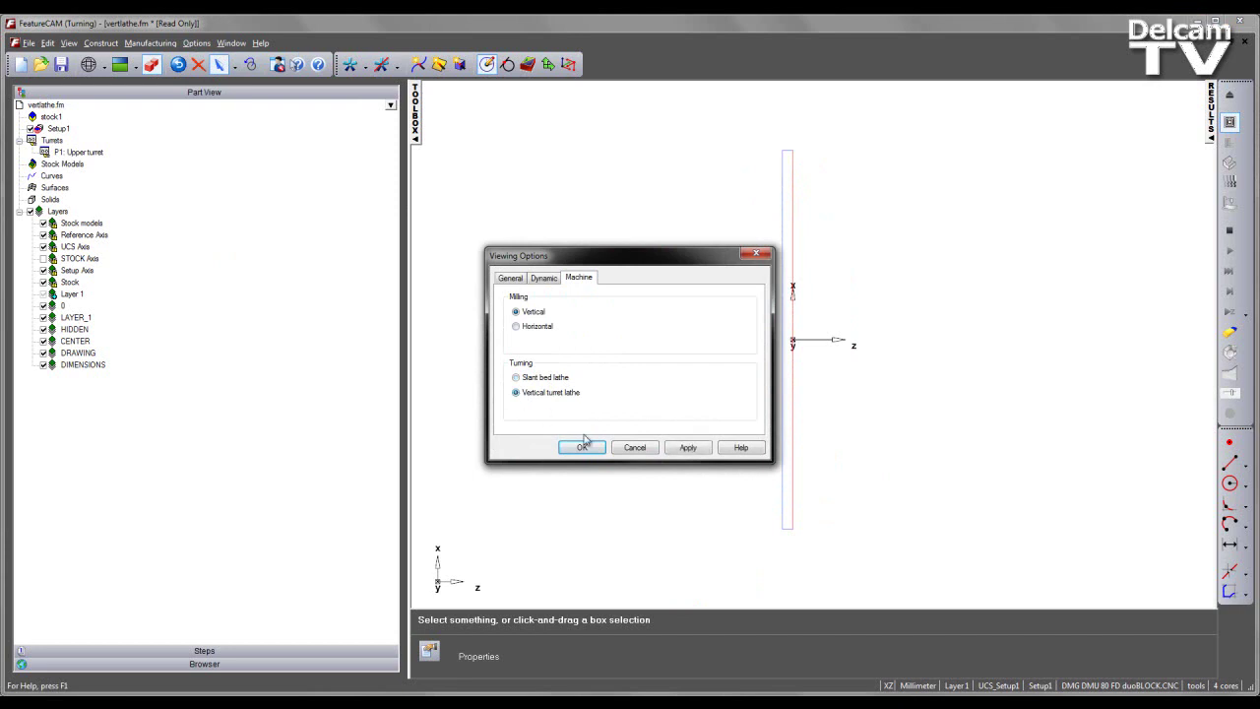
{"action": "left_click", "coordinate": [685, 448]}
{"action": "left_click", "coordinate": [582, 447]}
{"action": "right_click", "coordinate": [638, 338]}
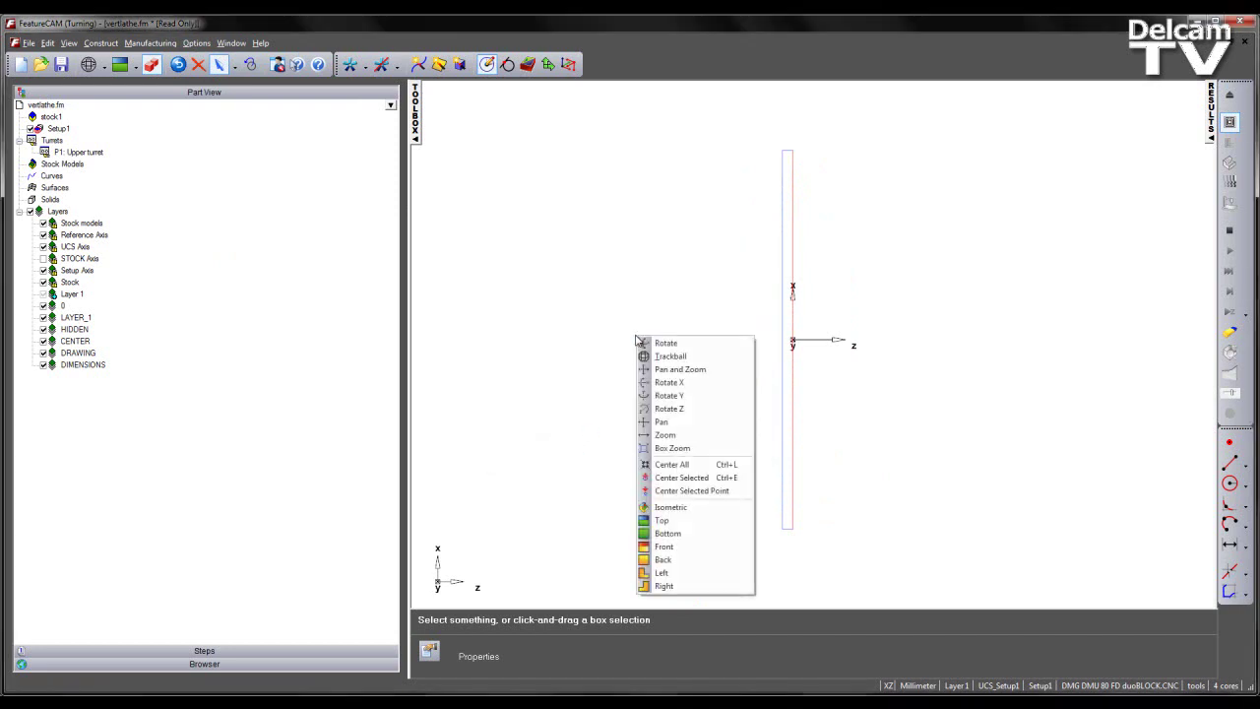
{"action": "left_click", "coordinate": [684, 523]}
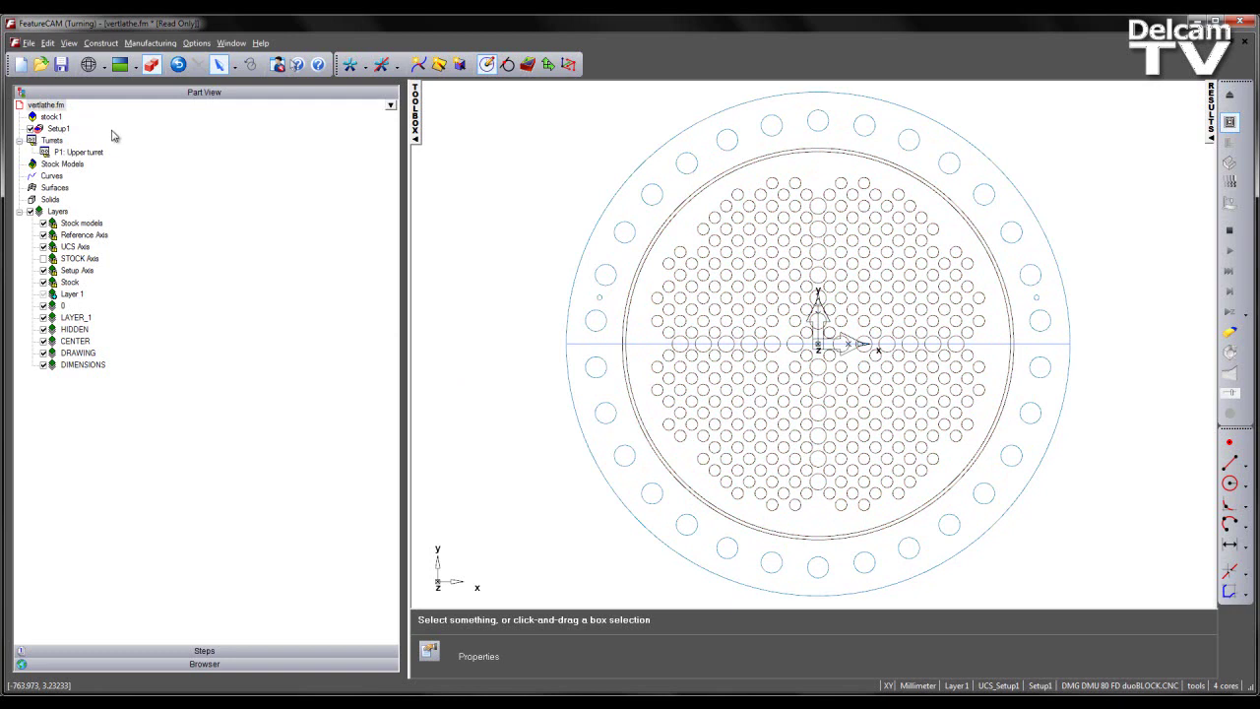
Step: Select all circles with the radius of a small inner hole, 14.100, within a tolerance of 0.001
{"action": "left_click", "coordinate": [59, 130]}
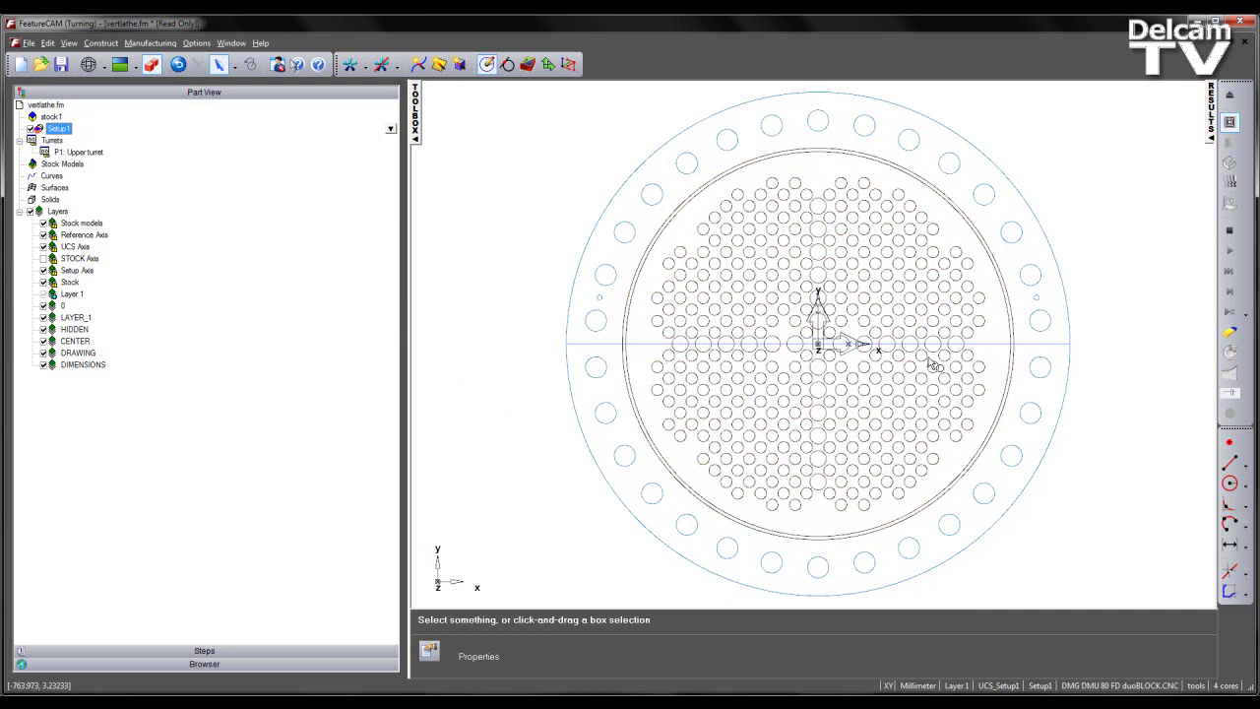
{"action": "left_click", "coordinate": [696, 415]}
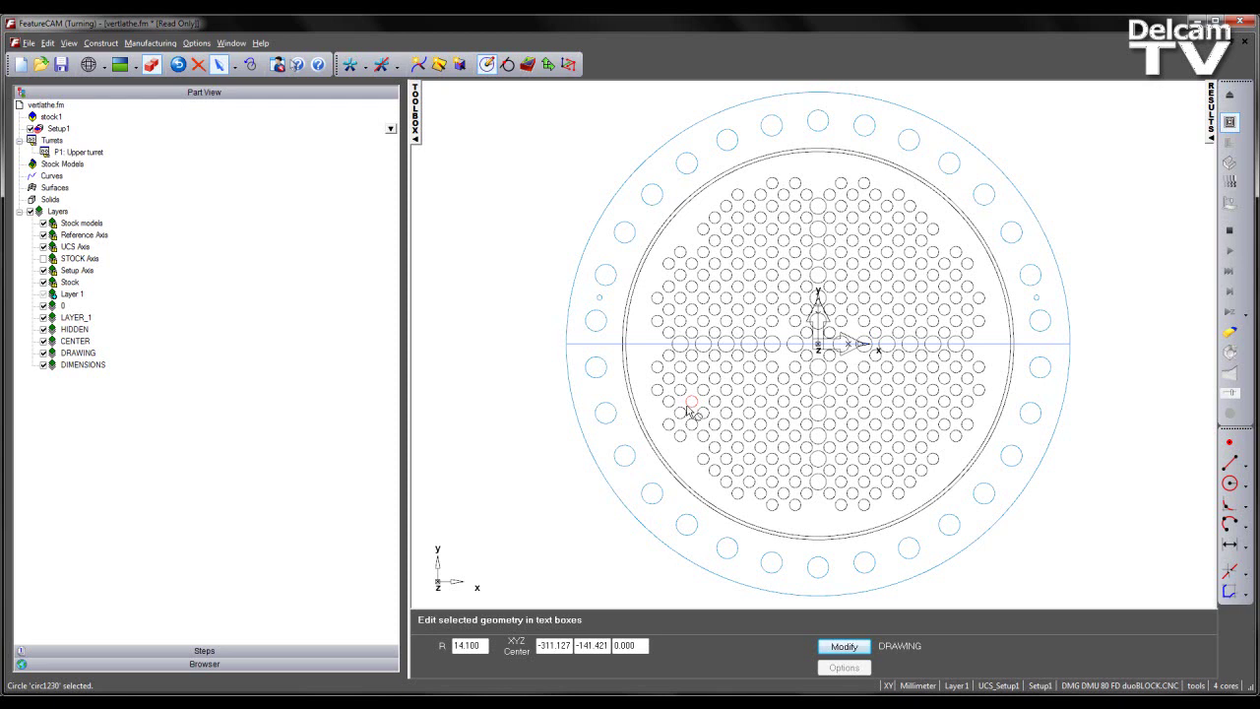
{"action": "left_click", "coordinate": [45, 43]}
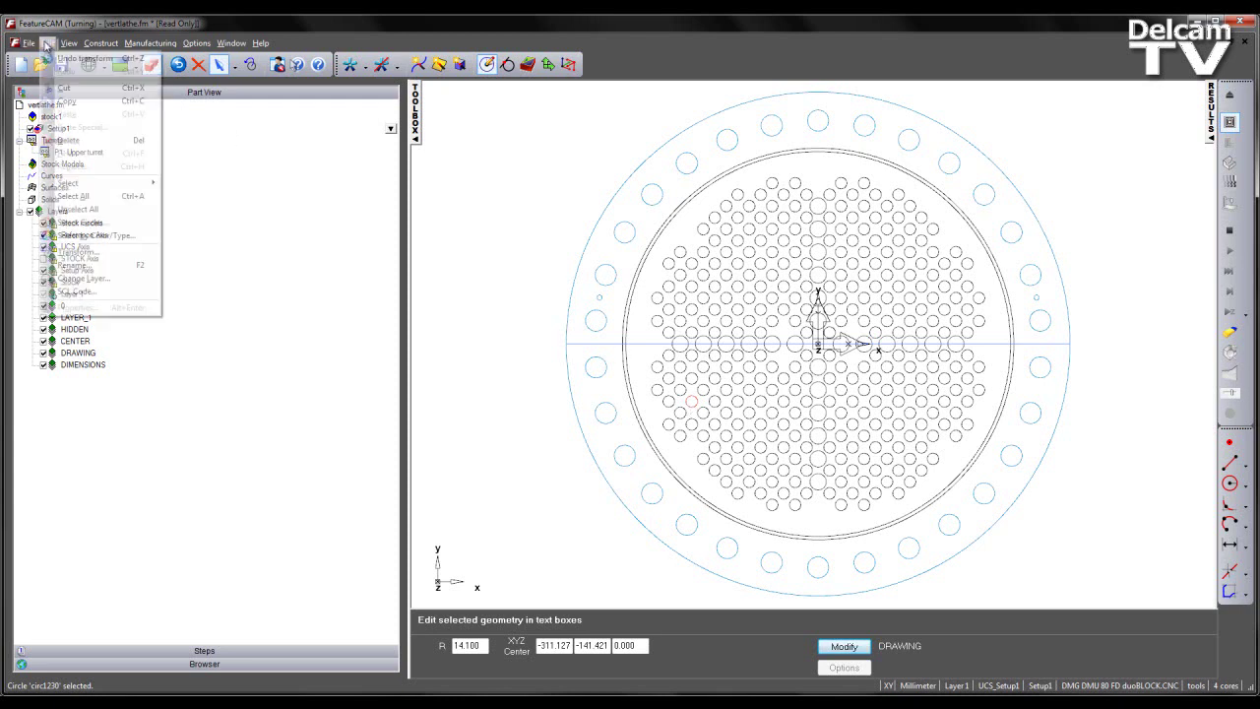
{"action": "left_click", "coordinate": [89, 222]}
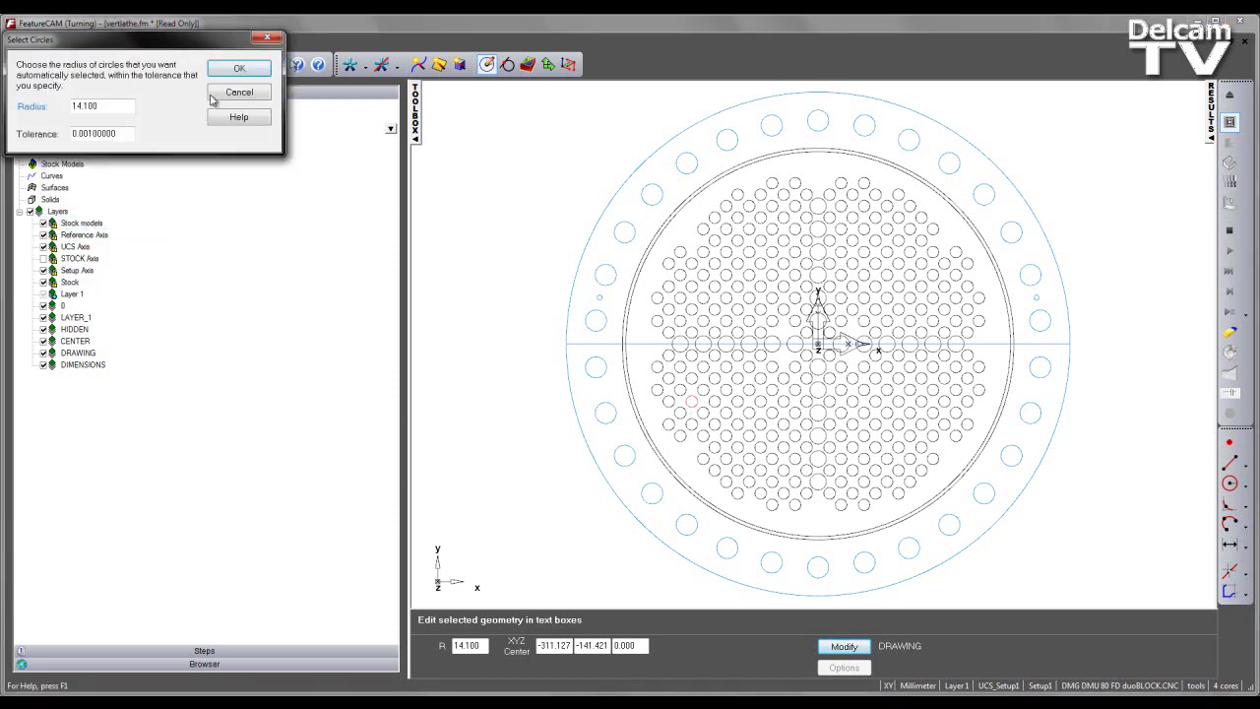
{"action": "left_click_drag", "start_coordinate": [194, 48], "coordinate": [485, 204]}
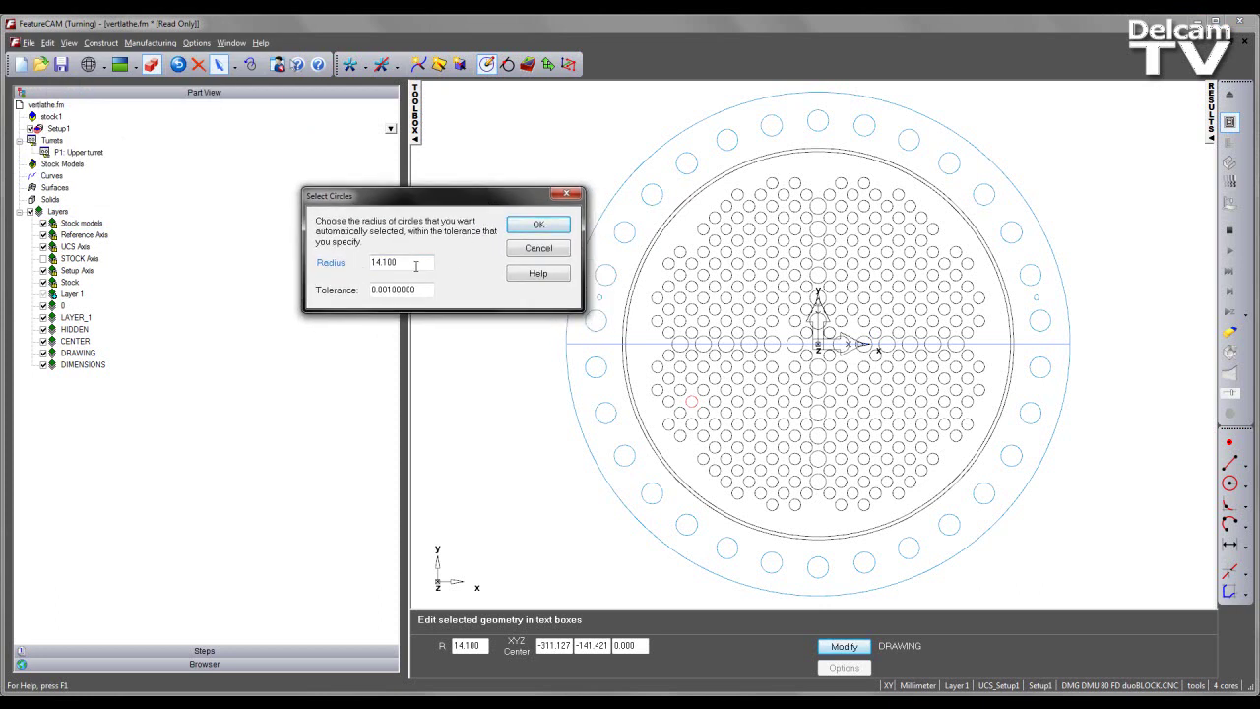
{"action": "left_click", "coordinate": [524, 230]}
{"action": "left_click", "coordinate": [525, 229]}
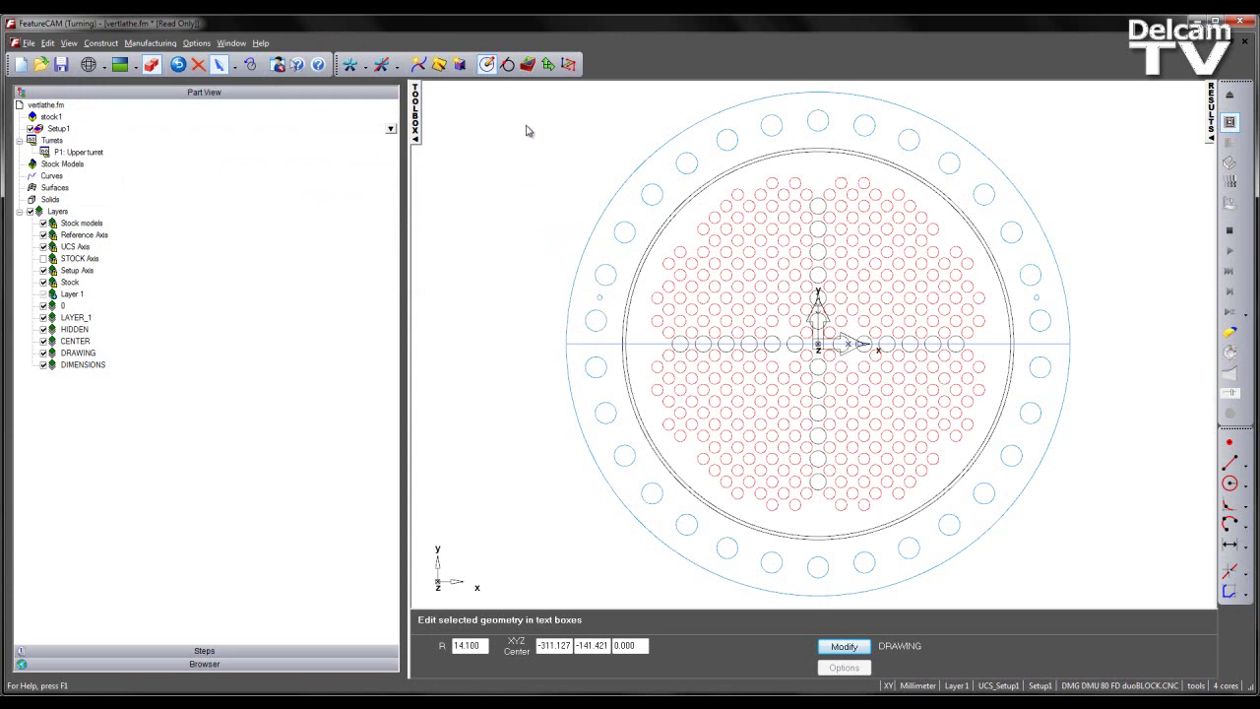
Step: Define a Turn/Mill plain hole feature as a pattern from the selected circles, with diameter 28.200 and depth 35
{"action": "left_click", "coordinate": [528, 64]}
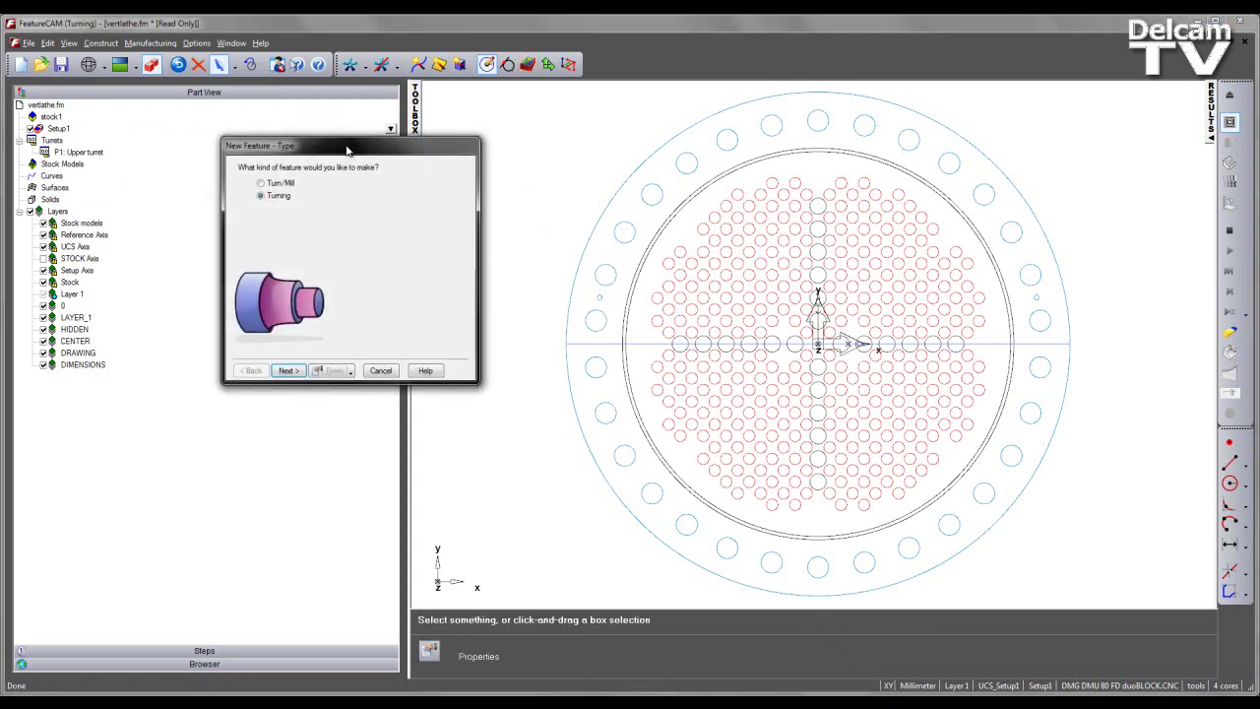
{"action": "left_click", "coordinate": [318, 205]}
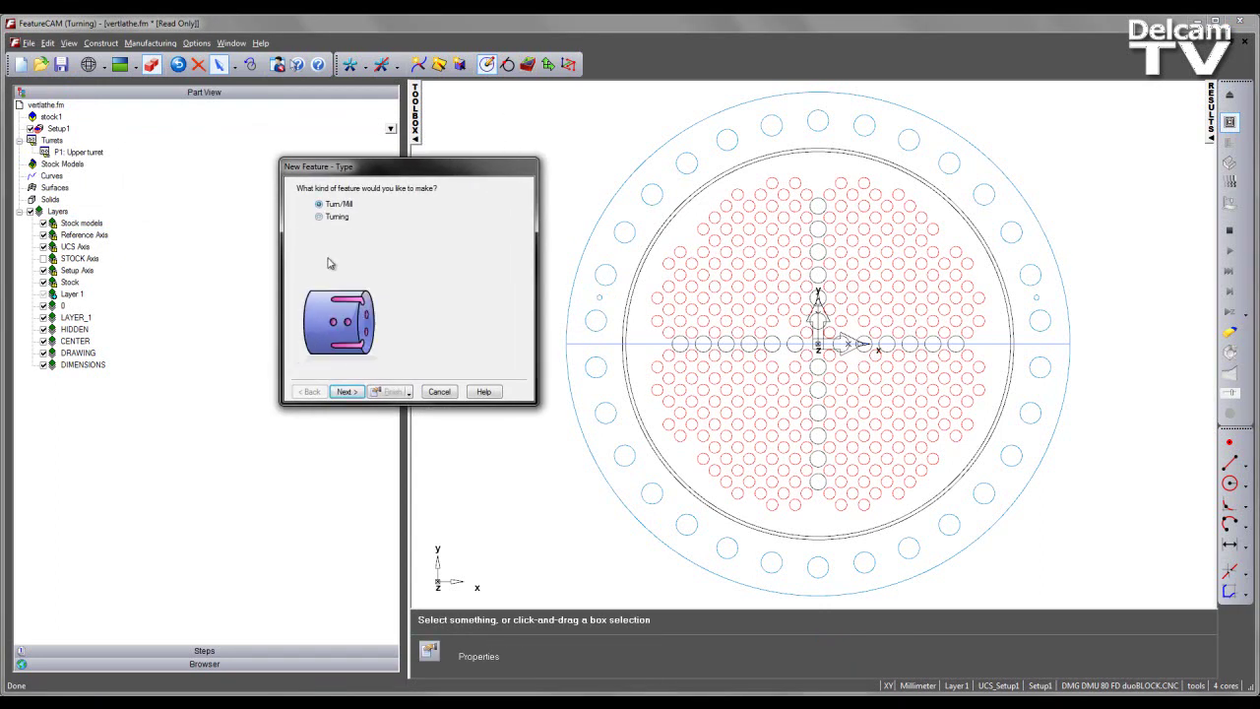
{"action": "left_click", "coordinate": [346, 391]}
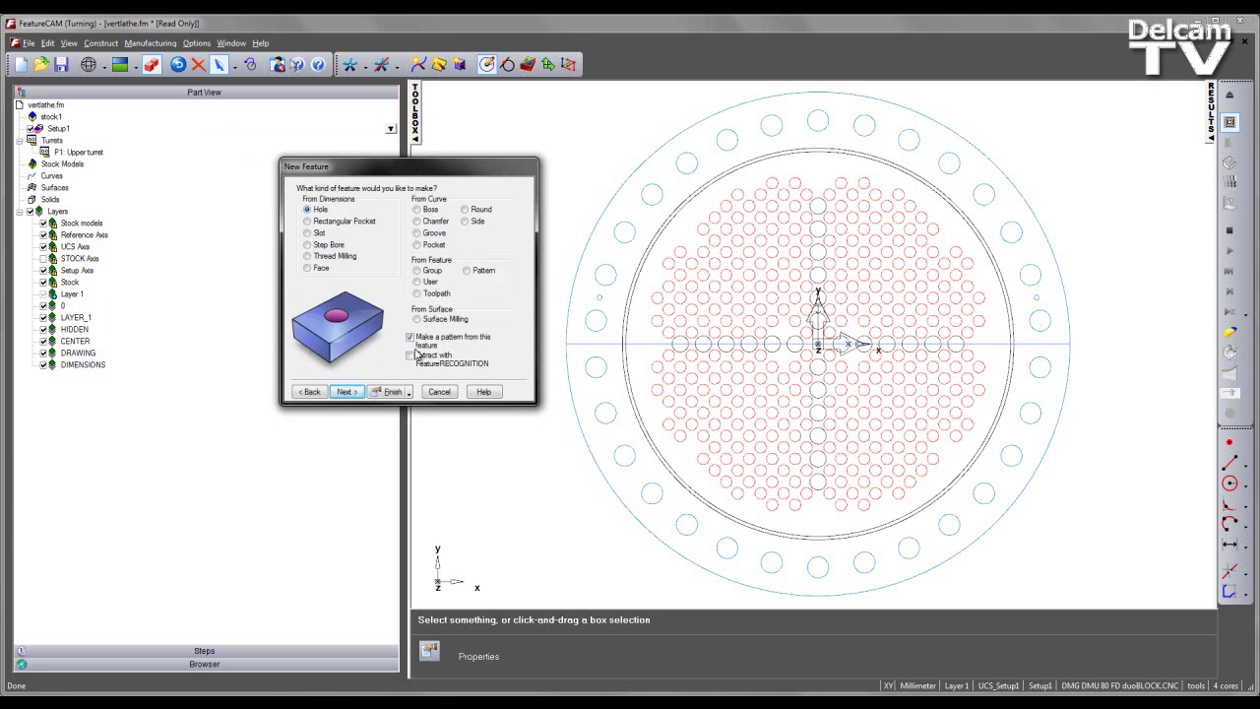
{"action": "left_click", "coordinate": [349, 393]}
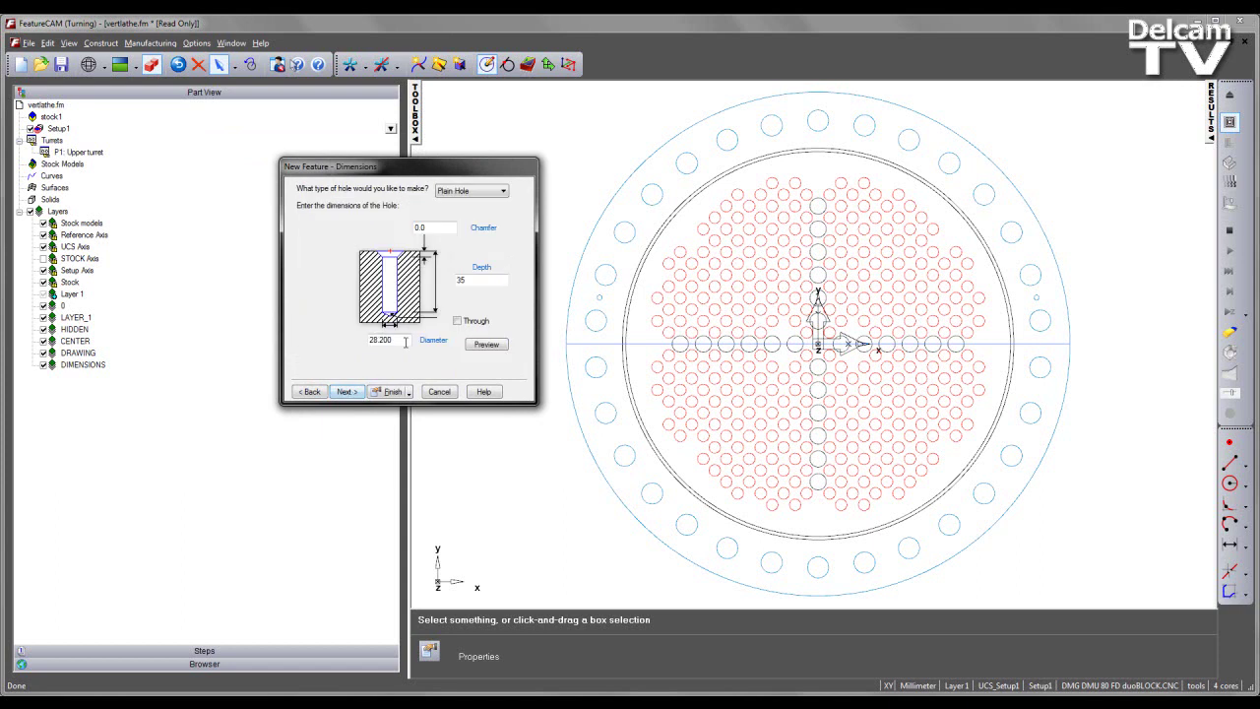
{"action": "double_click", "coordinate": [405, 341]}
{"action": "left_click", "coordinate": [469, 281]}
{"action": "left_click", "coordinate": [346, 392]}
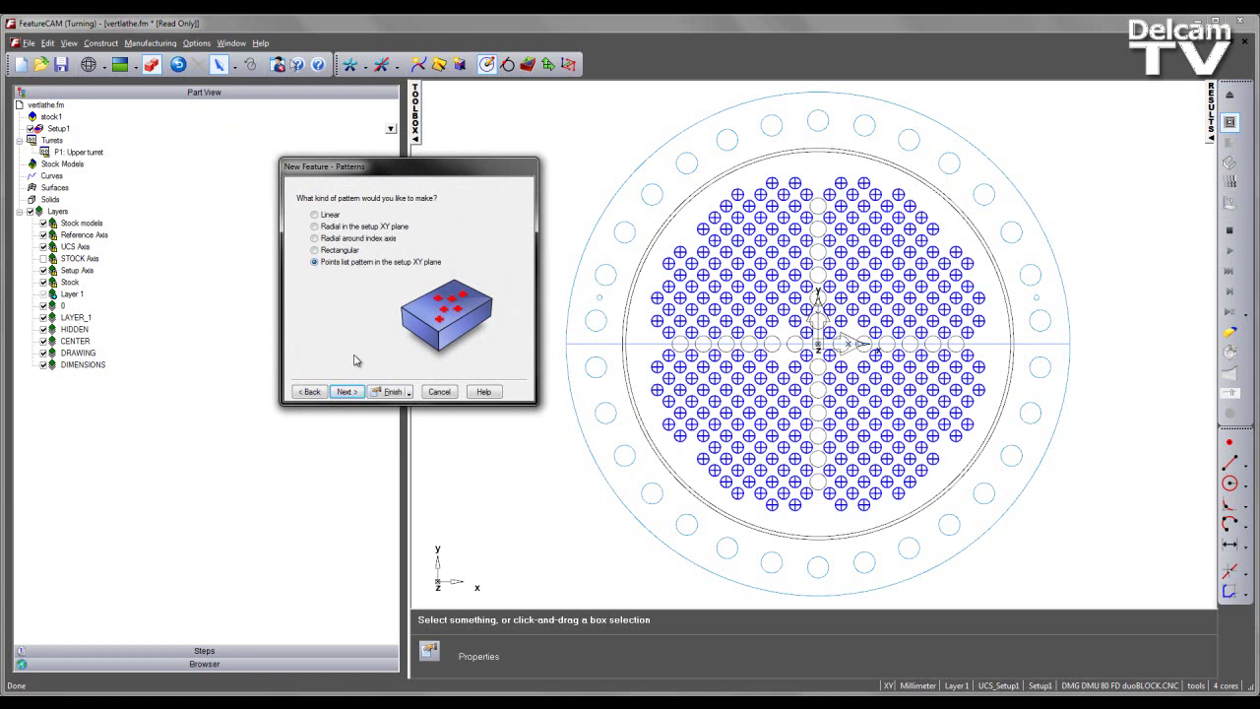
Step: Make a points list pattern in the setup XY plane, sort its points by shortest path, and finish the feature
{"action": "left_click", "coordinate": [344, 392]}
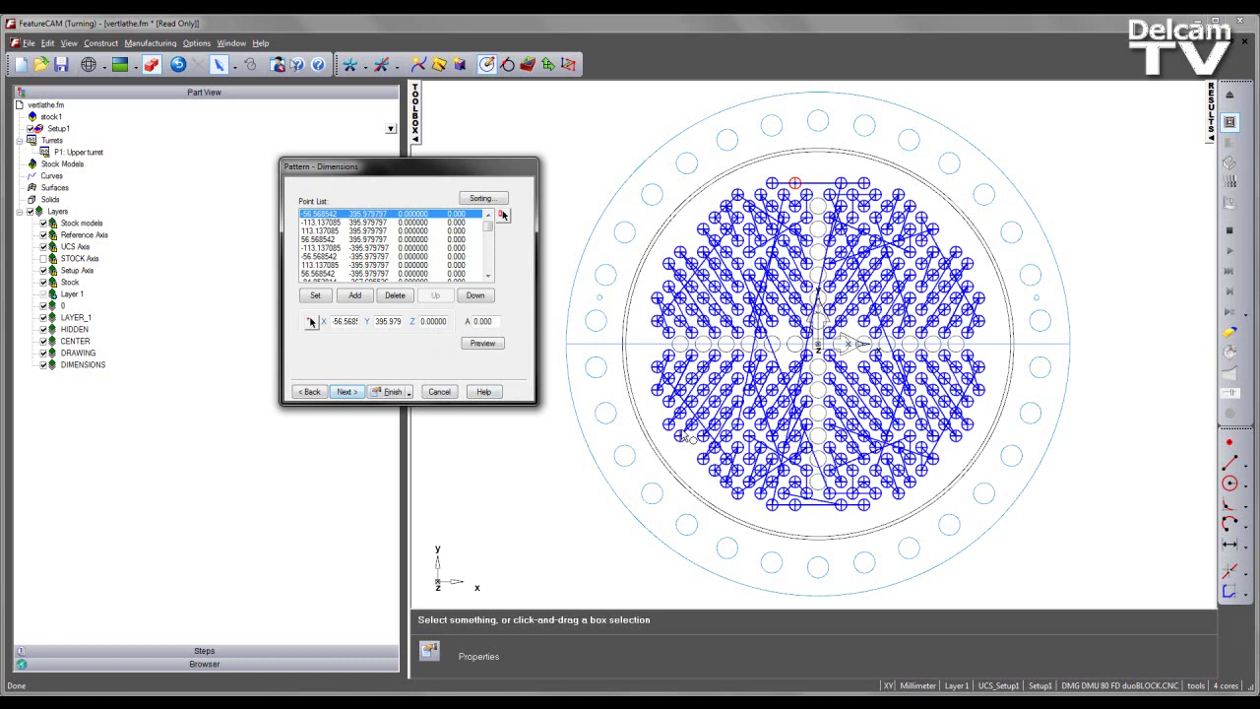
{"action": "scroll", "coordinate": [689, 433], "scroll_direction": "up", "scroll_amount": 3}
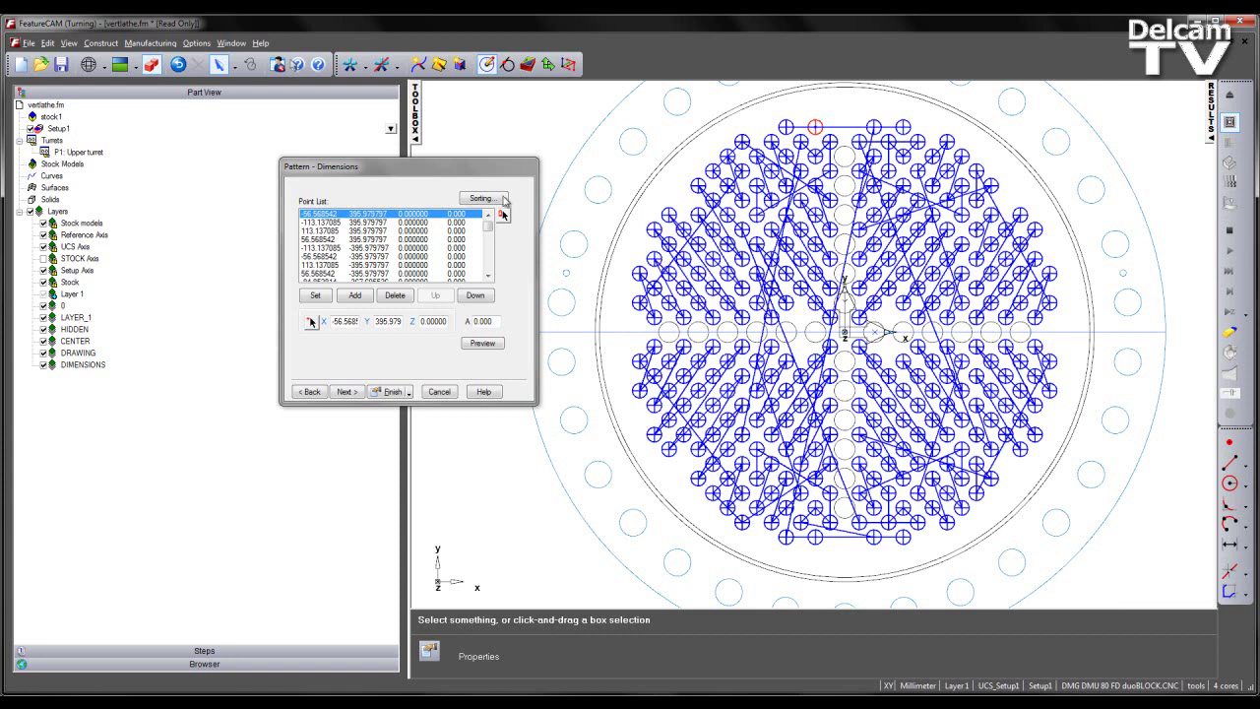
{"action": "left_click", "coordinate": [490, 200]}
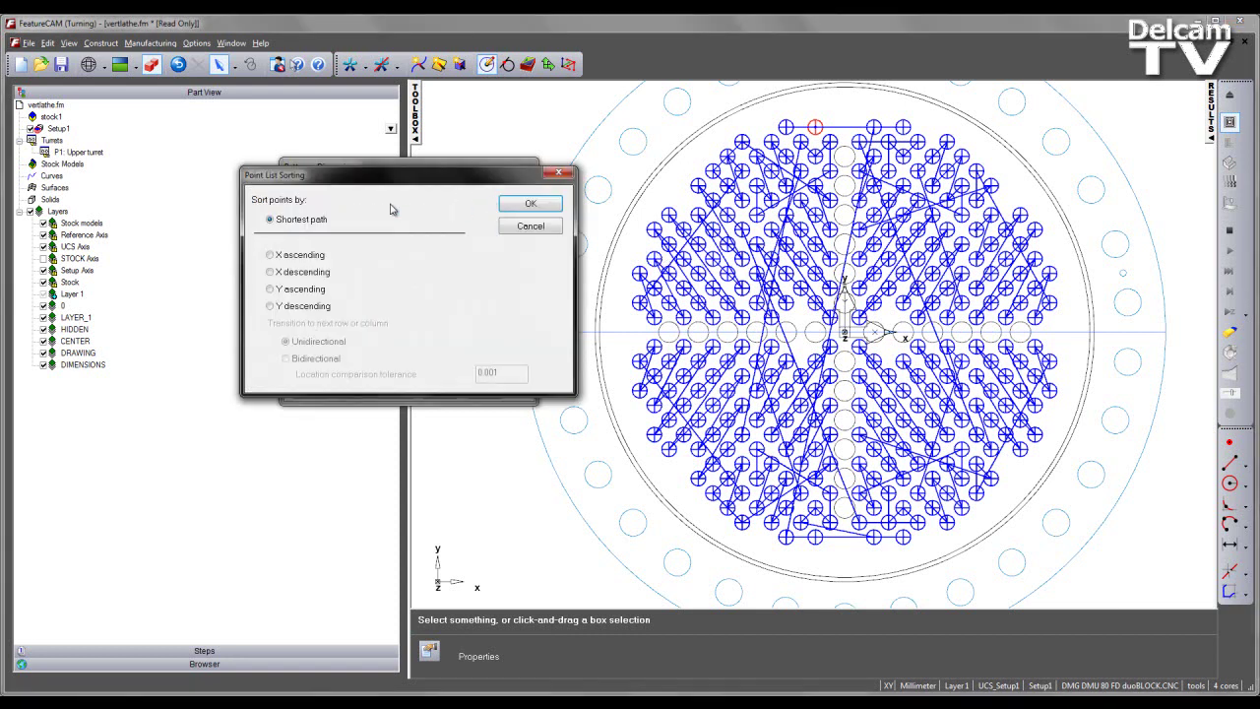
{"action": "left_click", "coordinate": [512, 207]}
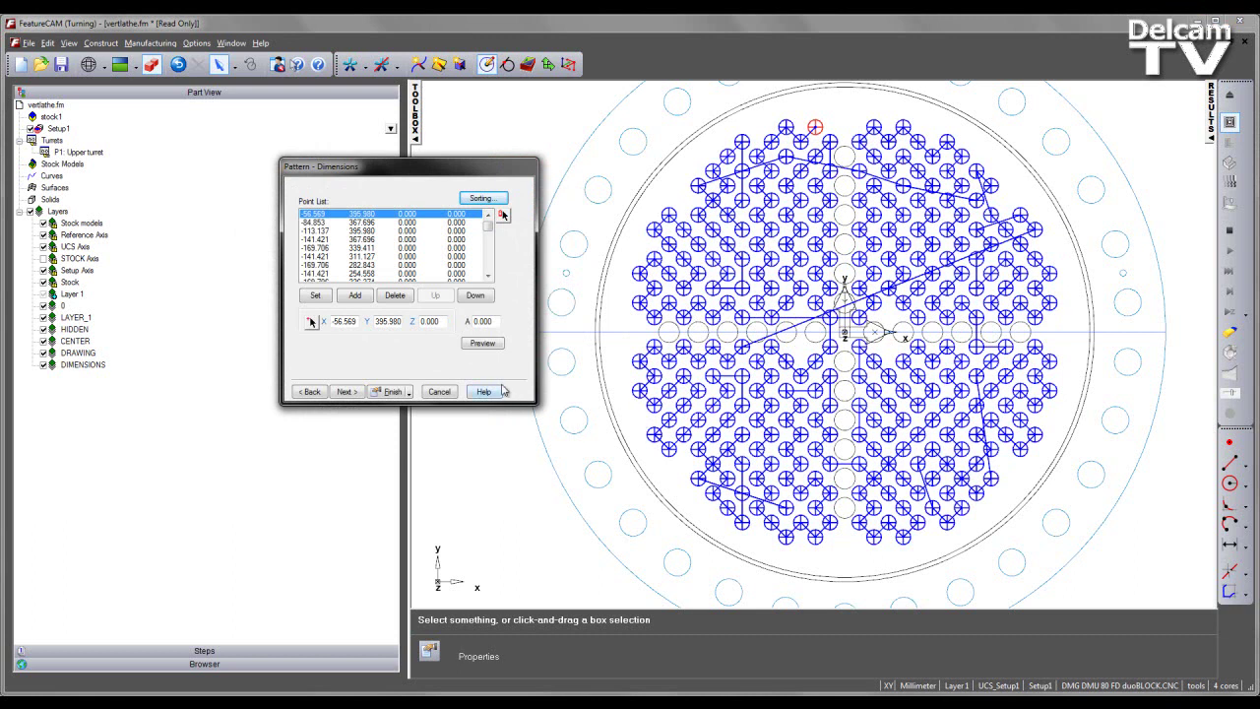
{"action": "left_click", "coordinate": [391, 392]}
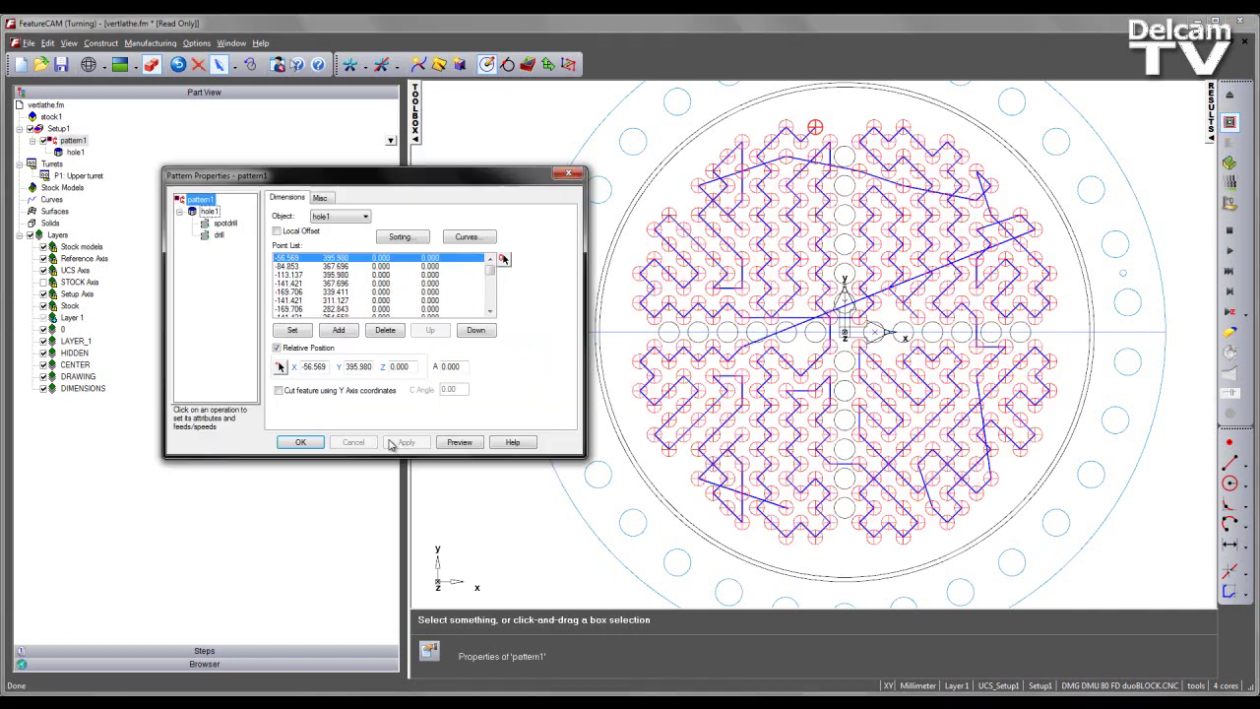
Step: Remove the spot drill operation from the patterned hole's strategy, keeping only the drill operation
{"action": "left_click", "coordinate": [210, 211]}
{"action": "left_click", "coordinate": [358, 198]}
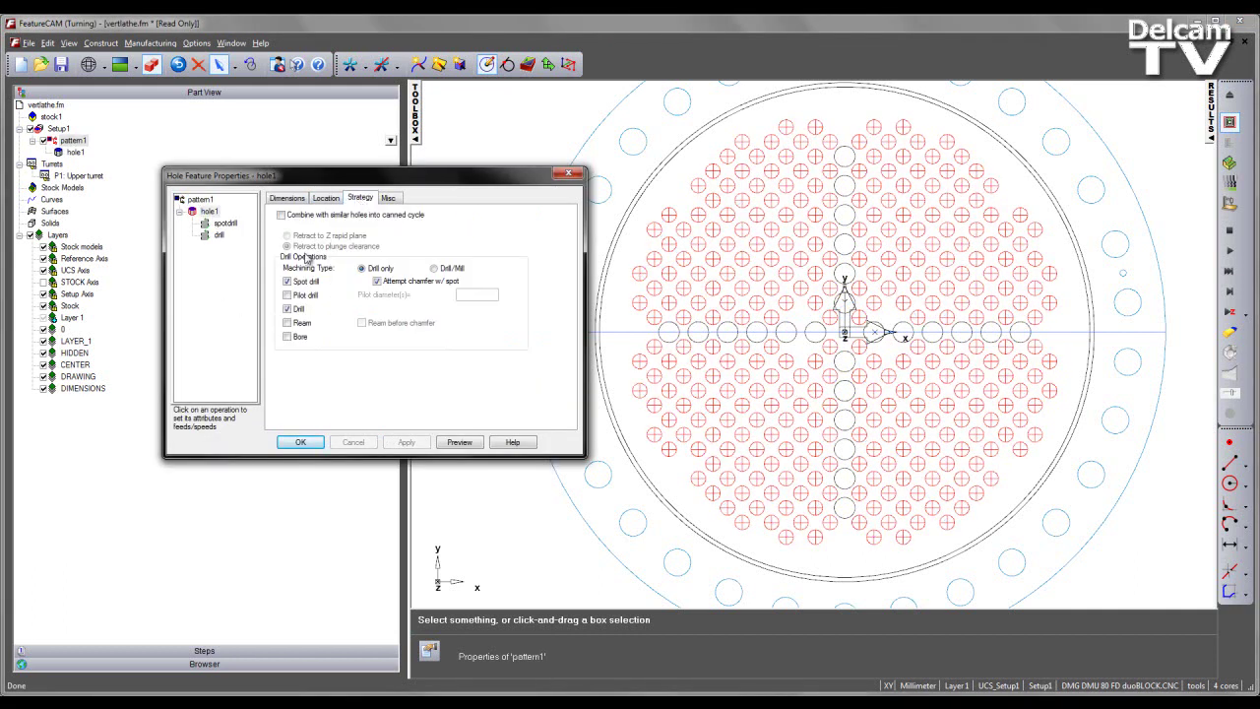
{"action": "left_click", "coordinate": [286, 281]}
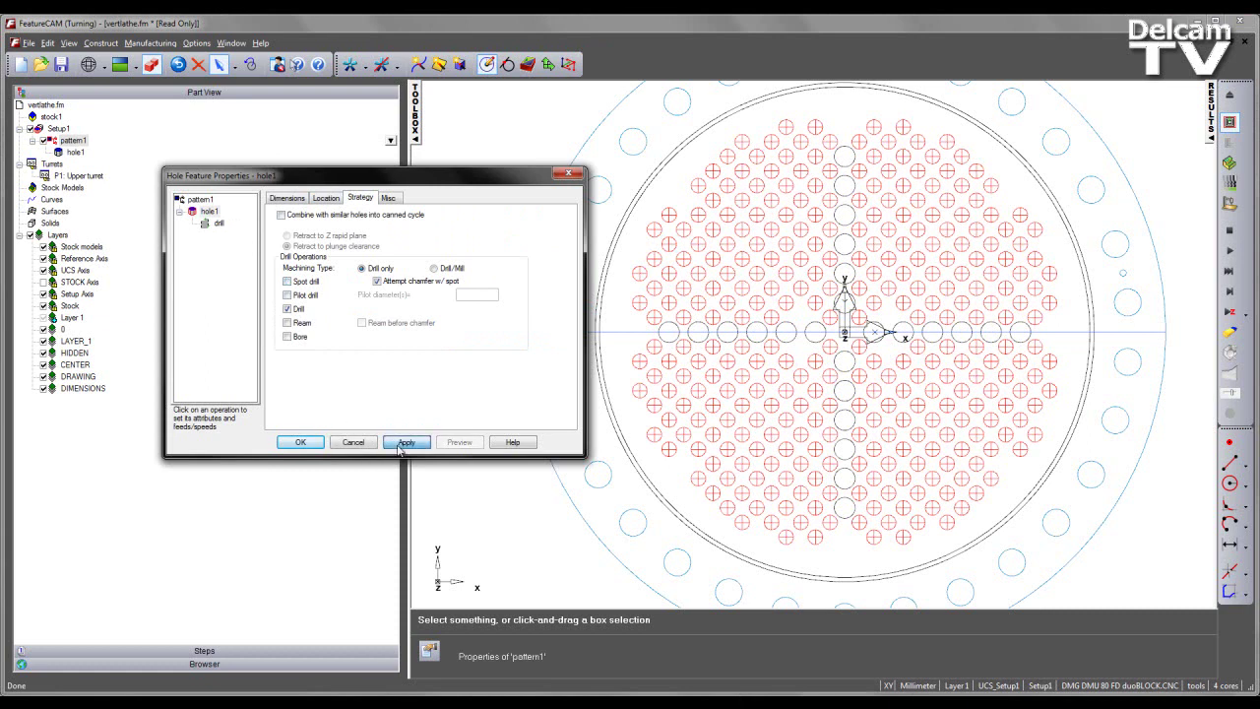
{"action": "left_click", "coordinate": [297, 443]}
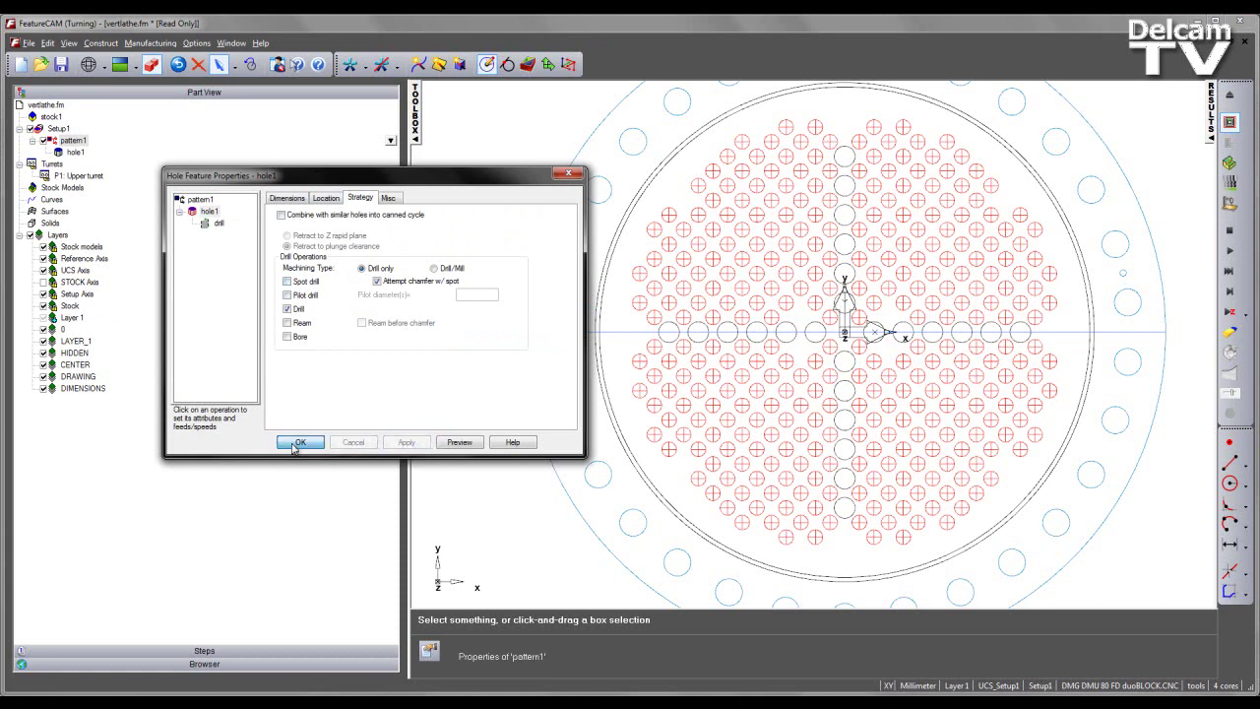
Step: Run the 3D machining simulation of the small-hole pattern, inspect the drilled disc from an angle, and clear the simulation
{"action": "left_click", "coordinate": [433, 443]}
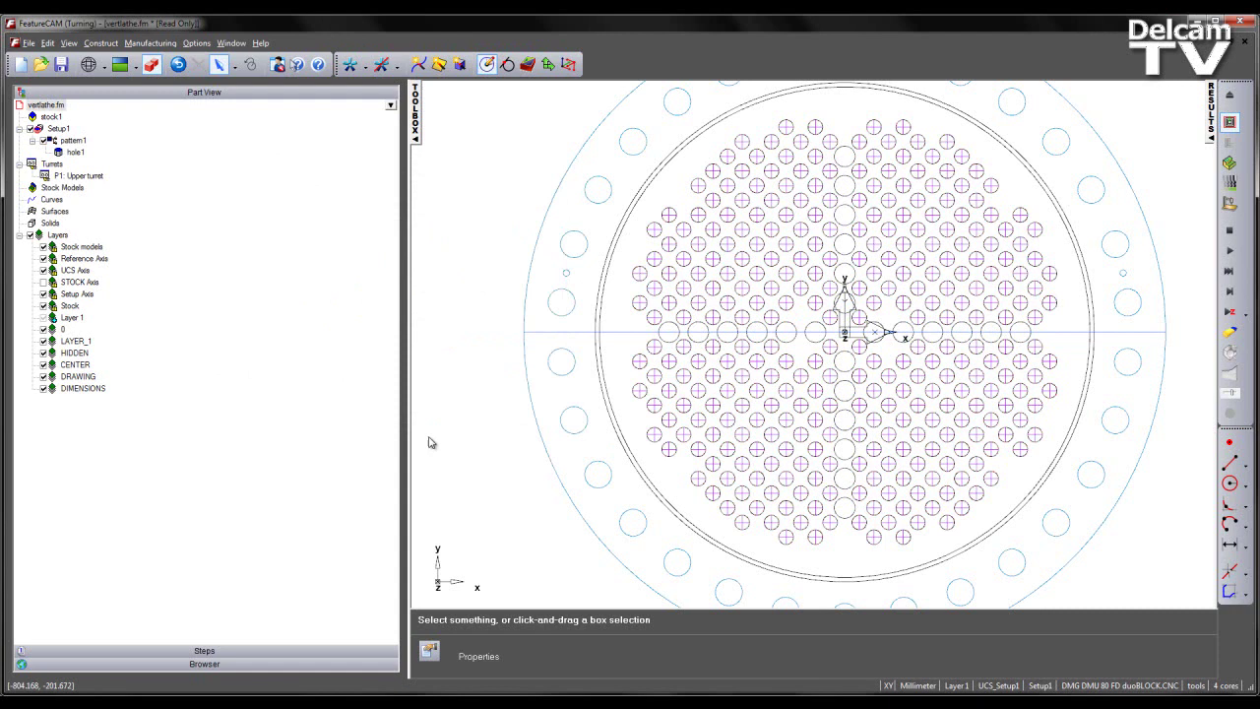
{"action": "left_click_drag", "start_coordinate": [758, 420], "coordinate": [748, 551]}
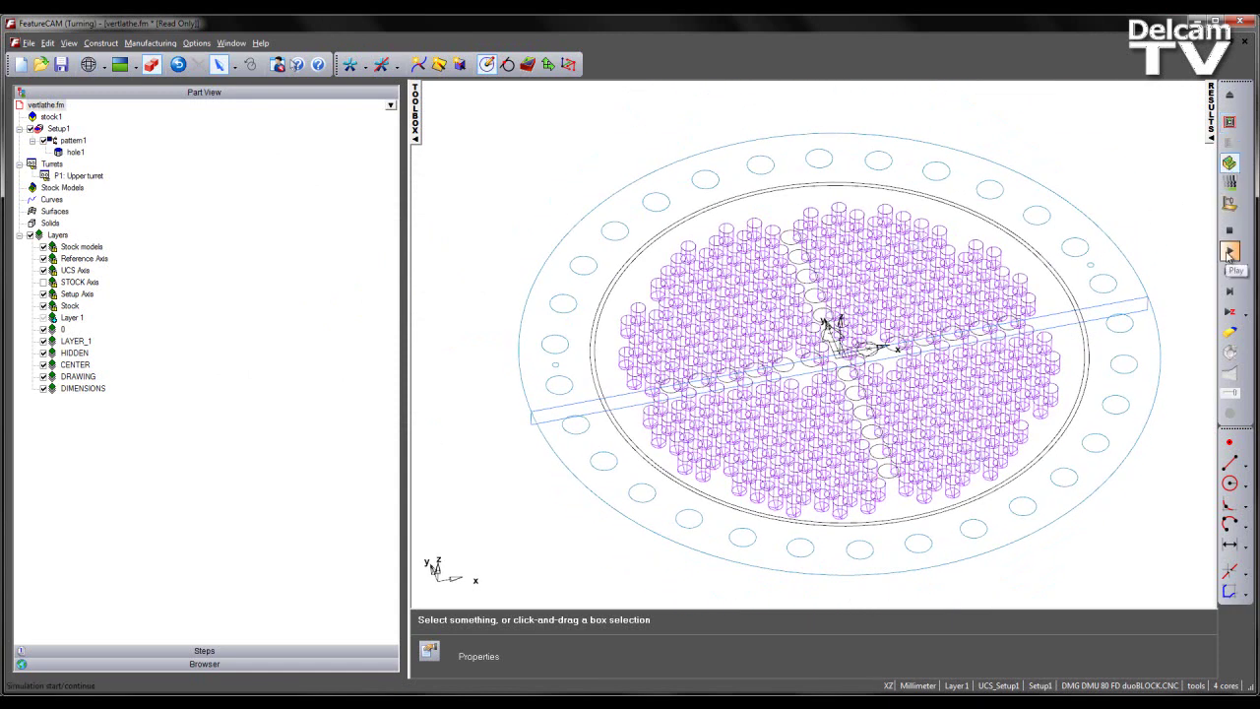
{"action": "left_click", "coordinate": [1229, 253]}
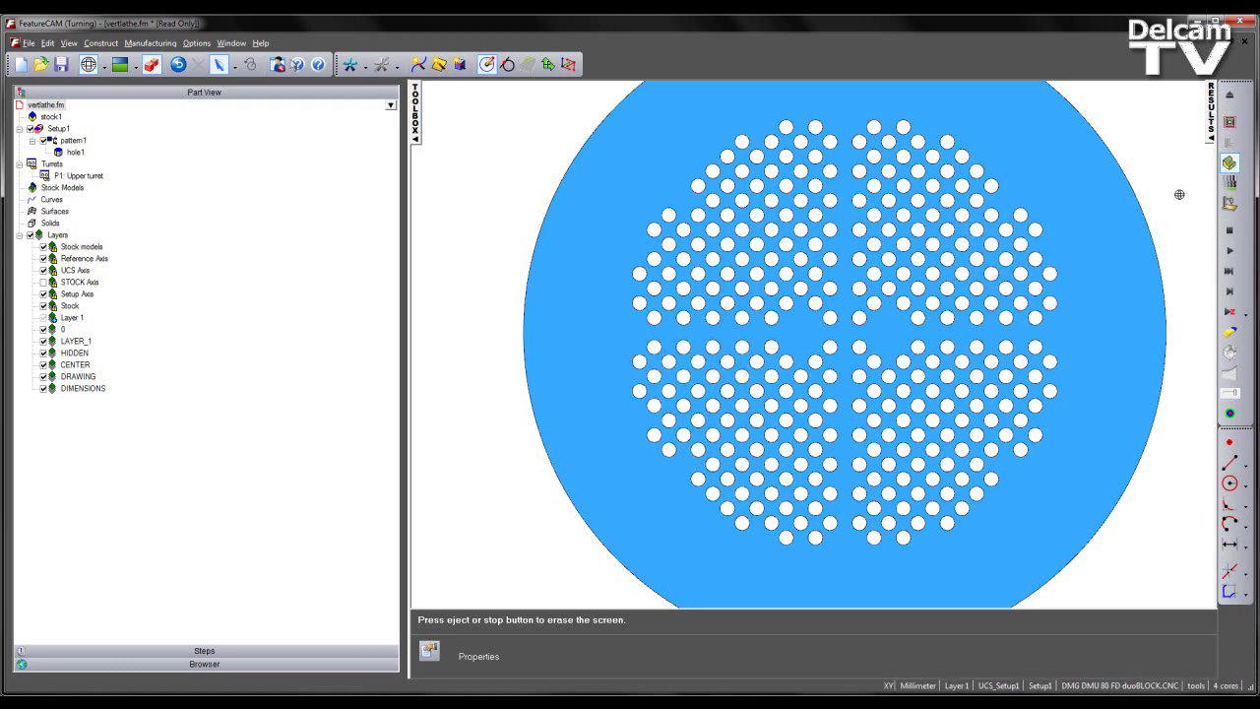
{"action": "mouse_move", "coordinate": [924, 409]}
{"action": "middle_mouse_down"}
{"action": "mouse_move", "coordinate": [886, 394]}
{"action": "mouse_move", "coordinate": [911, 241]}
{"action": "mouse_move", "coordinate": [915, 284]}
{"action": "mouse_move", "coordinate": [991, 306]}
{"action": "mouse_move", "coordinate": [1069, 204]}
{"action": "middle_mouse_up"}
{"action": "left_click", "coordinate": [1229, 94]}
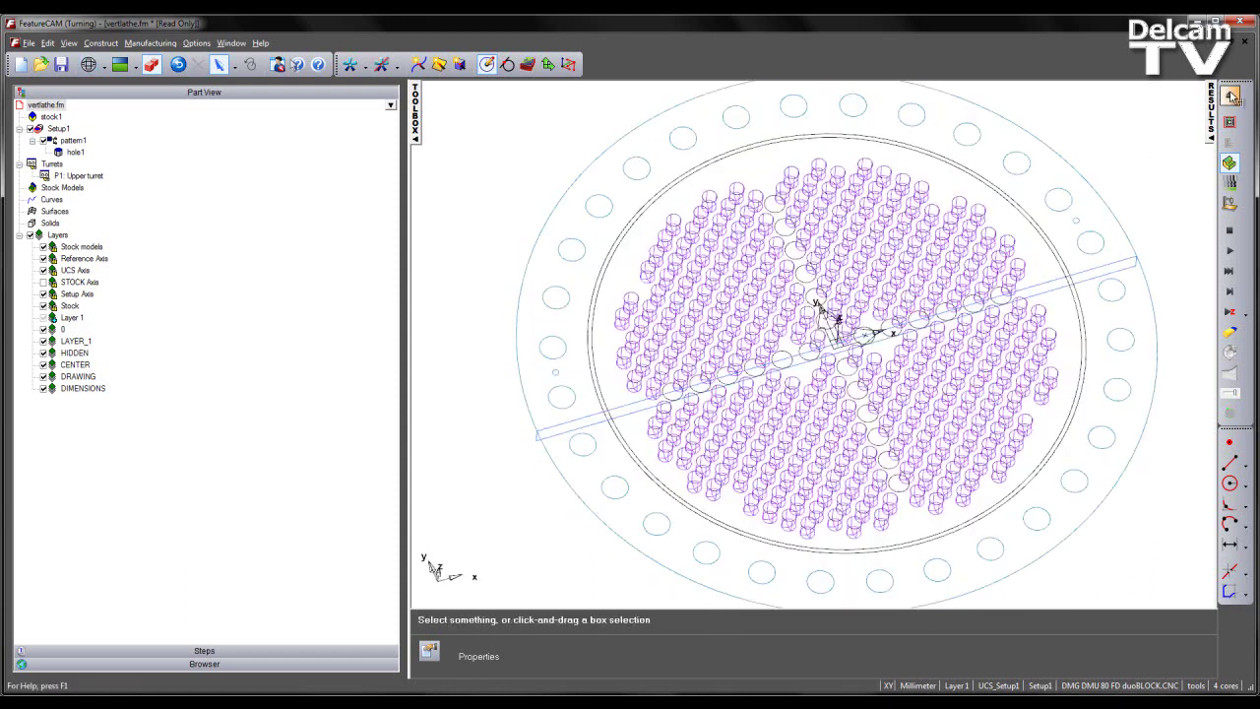
Step: Select all circles matching the radius of the holes along the central cross, 20.000, within a tolerance of 0.001
{"action": "mouse_move", "coordinate": [896, 448]}
{"action": "middle_mouse_down"}
{"action": "mouse_move", "coordinate": [839, 433]}
{"action": "mouse_move", "coordinate": [840, 374]}
{"action": "middle_mouse_up"}
{"action": "key", "text": "ctrl+t"}
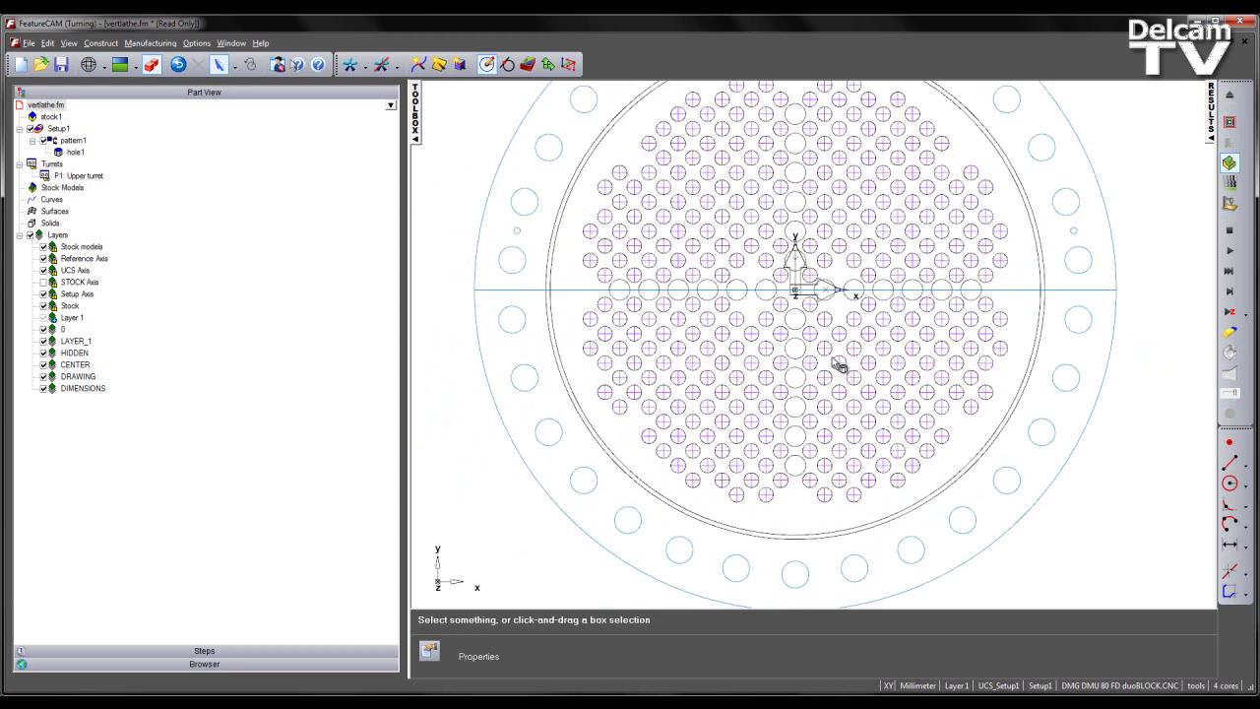
{"action": "left_click", "coordinate": [745, 320]}
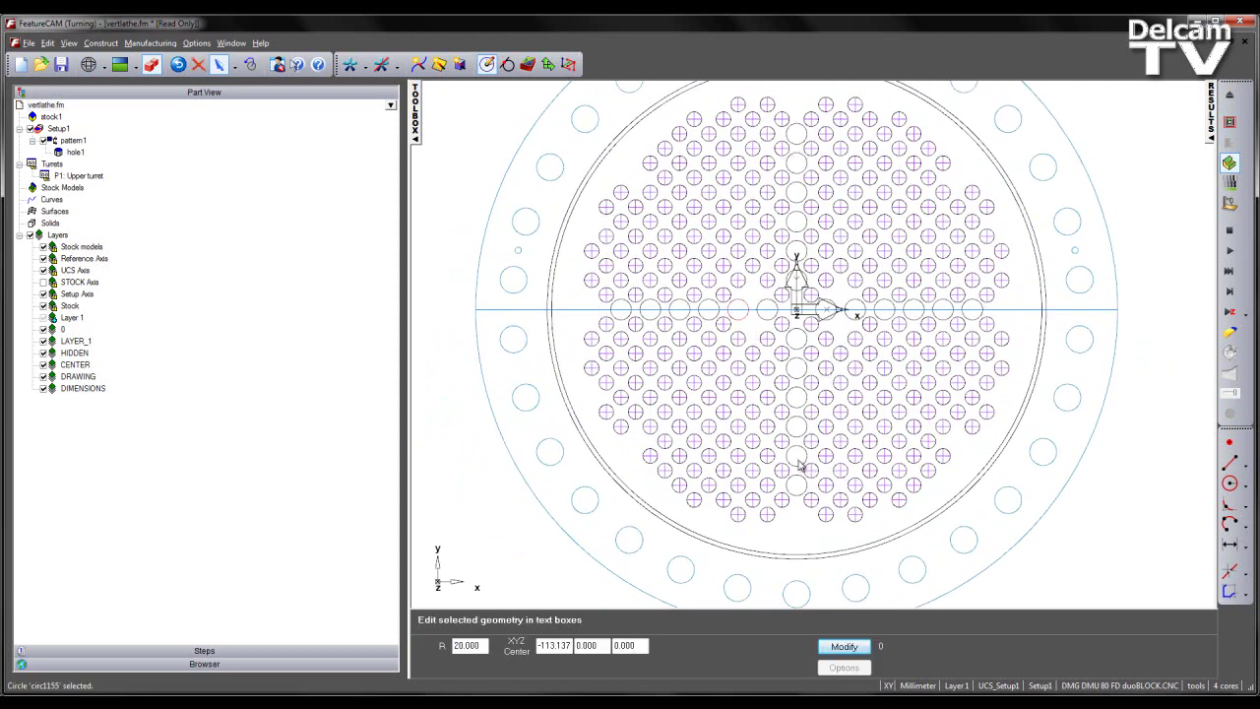
{"action": "left_click", "coordinate": [48, 43]}
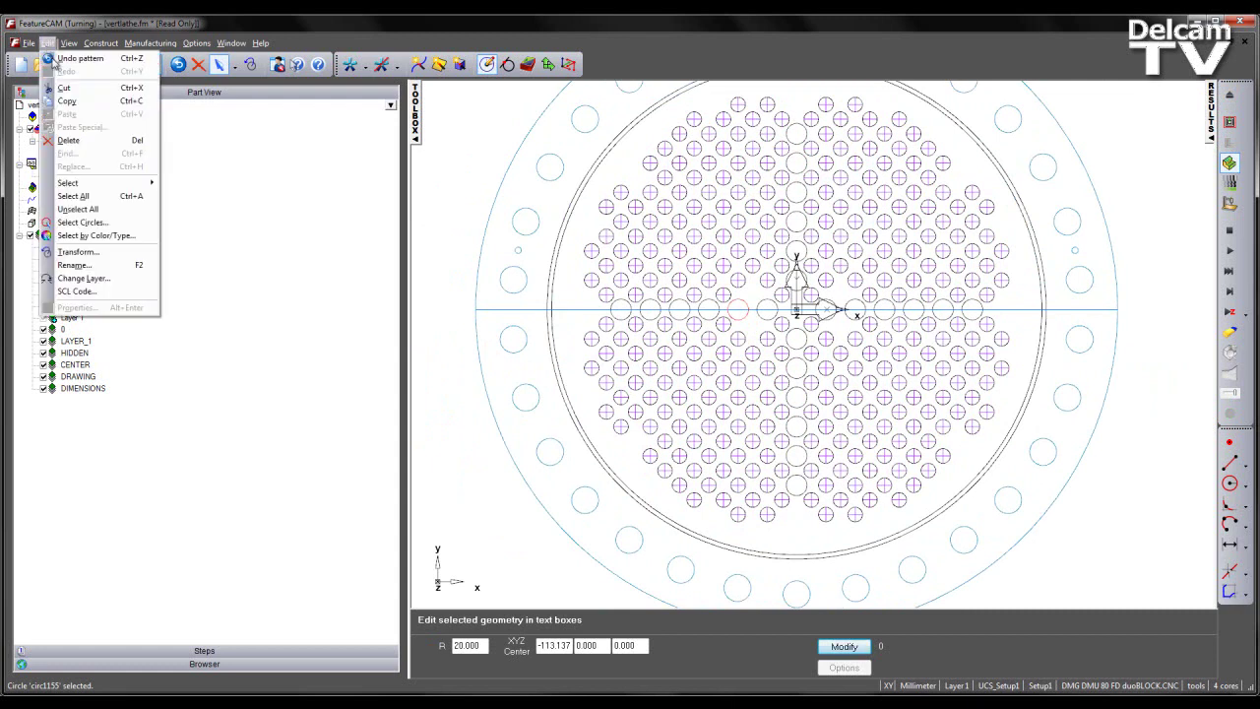
{"action": "left_click", "coordinate": [81, 222]}
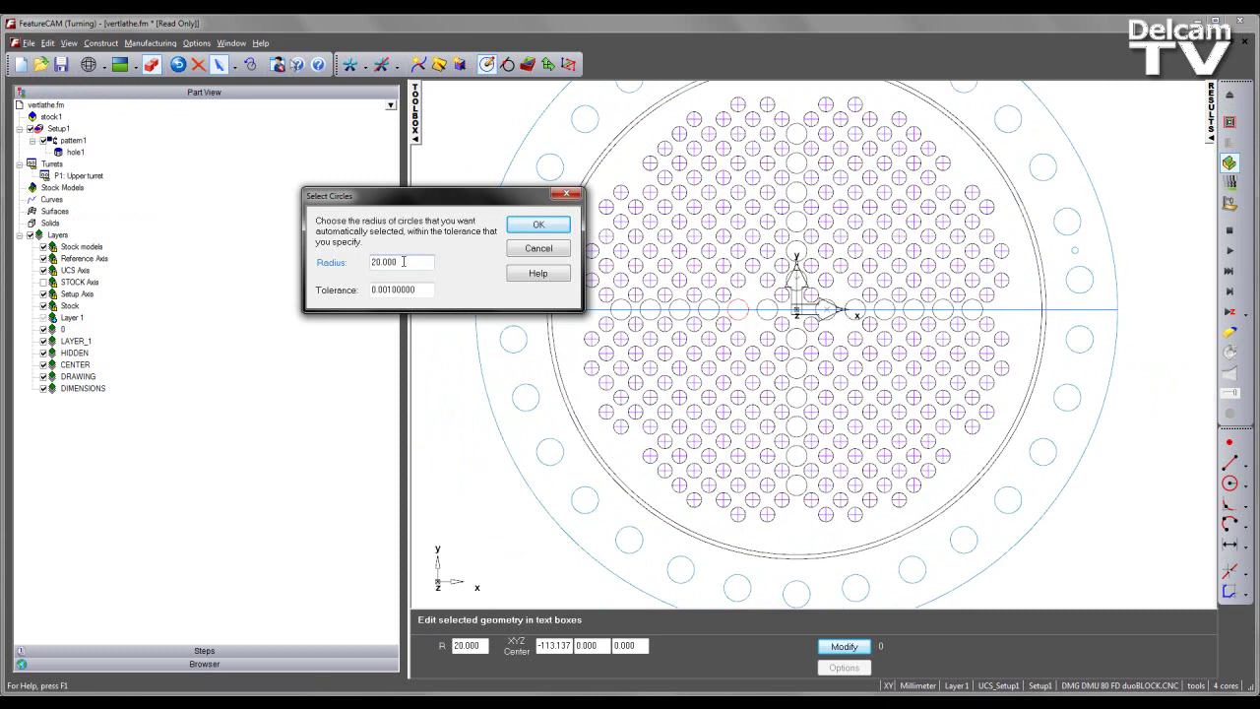
{"action": "left_click", "coordinate": [530, 228]}
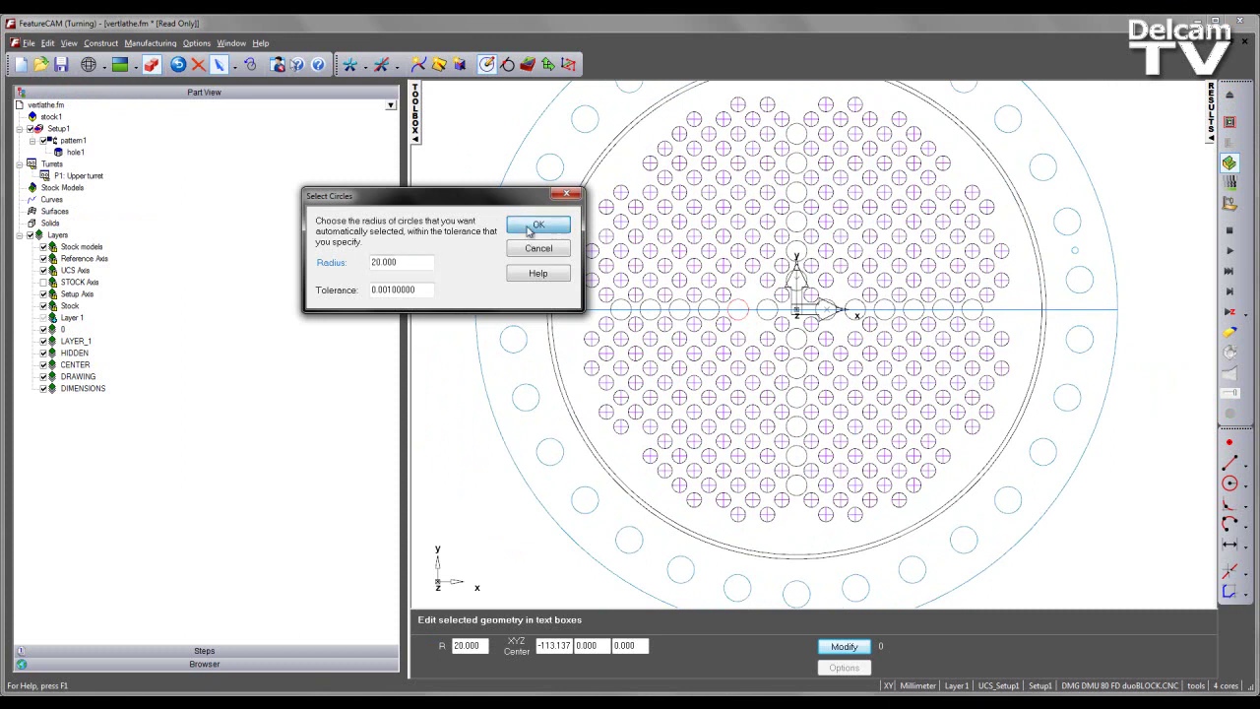
{"action": "left_click", "coordinate": [529, 229]}
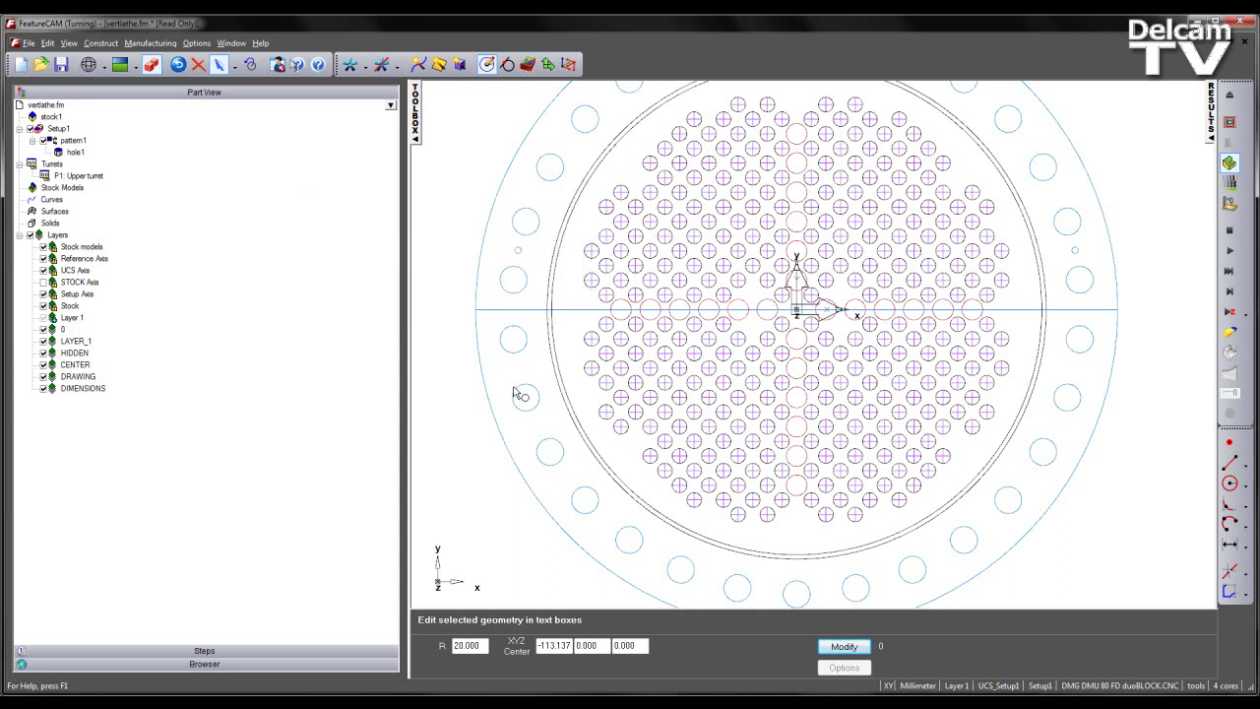
Step: Define a Turn/Mill plain hole feature as a pattern from the selected cross circles, with diameter 40.000 and depth 35
{"action": "scroll", "coordinate": [507, 379], "scroll_direction": "down", "scroll_amount": 2}
{"action": "left_click", "coordinate": [528, 64]}
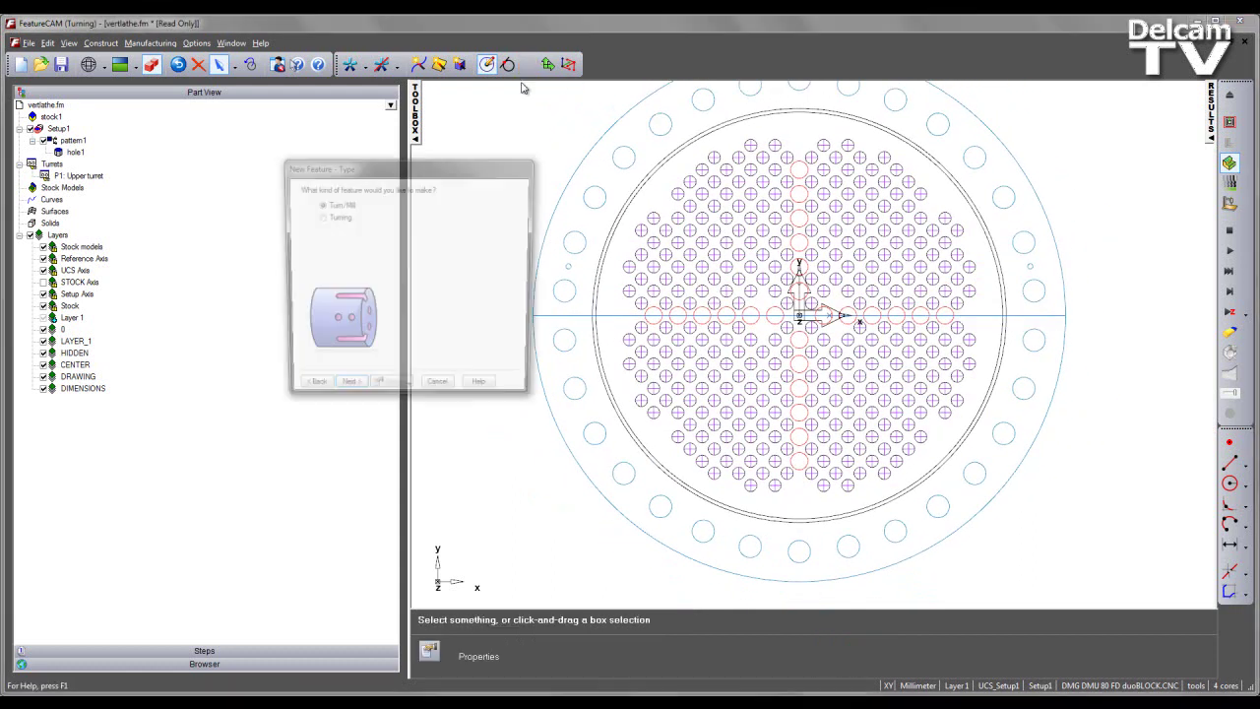
{"action": "left_click", "coordinate": [344, 392]}
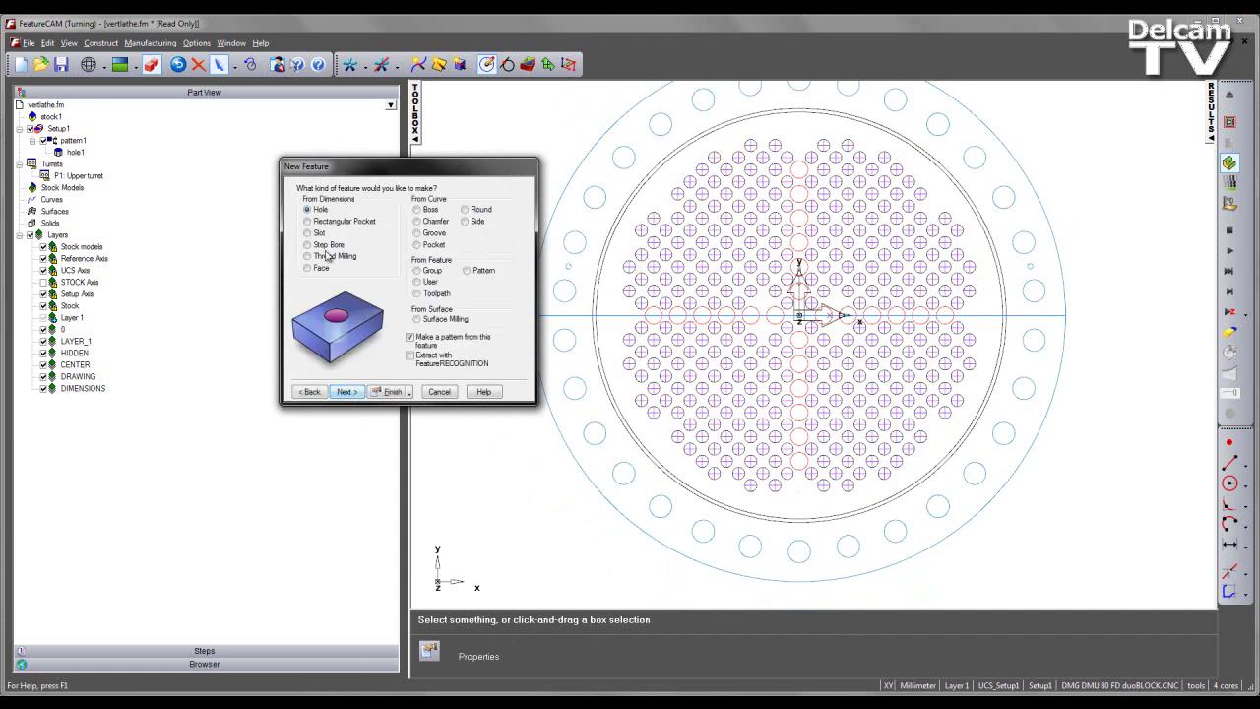
{"action": "left_click", "coordinate": [345, 392]}
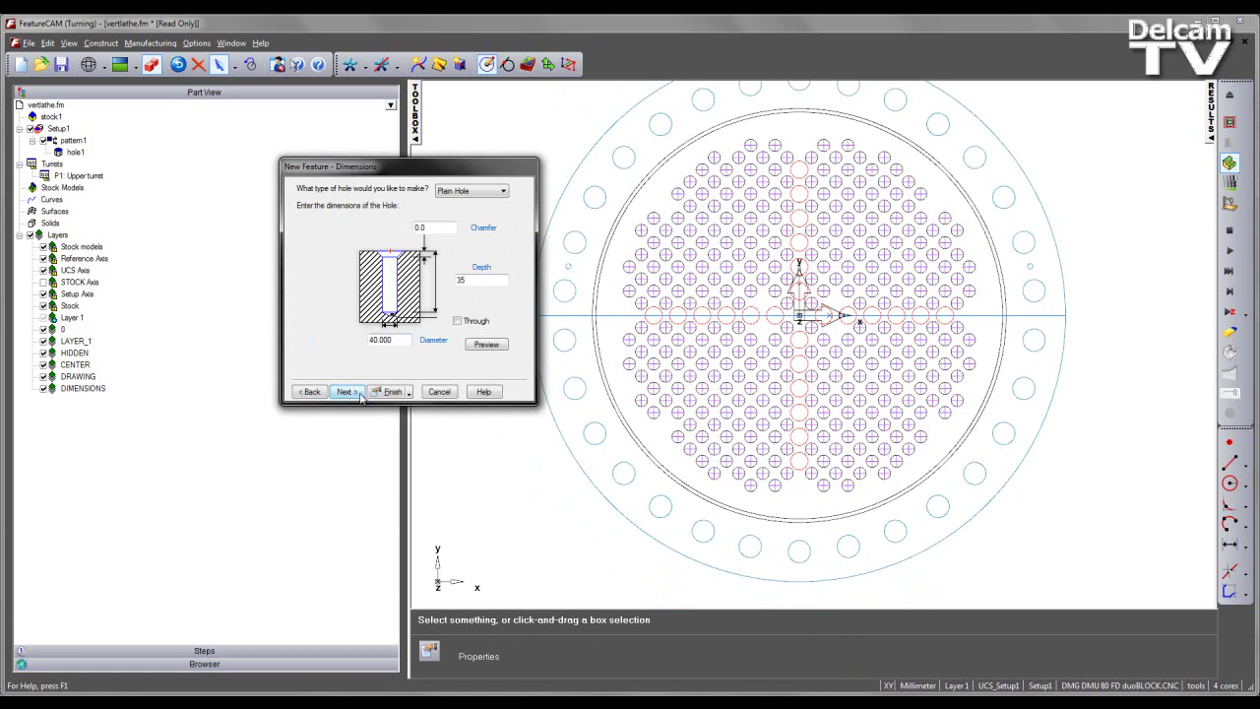
{"action": "left_click", "coordinate": [346, 392]}
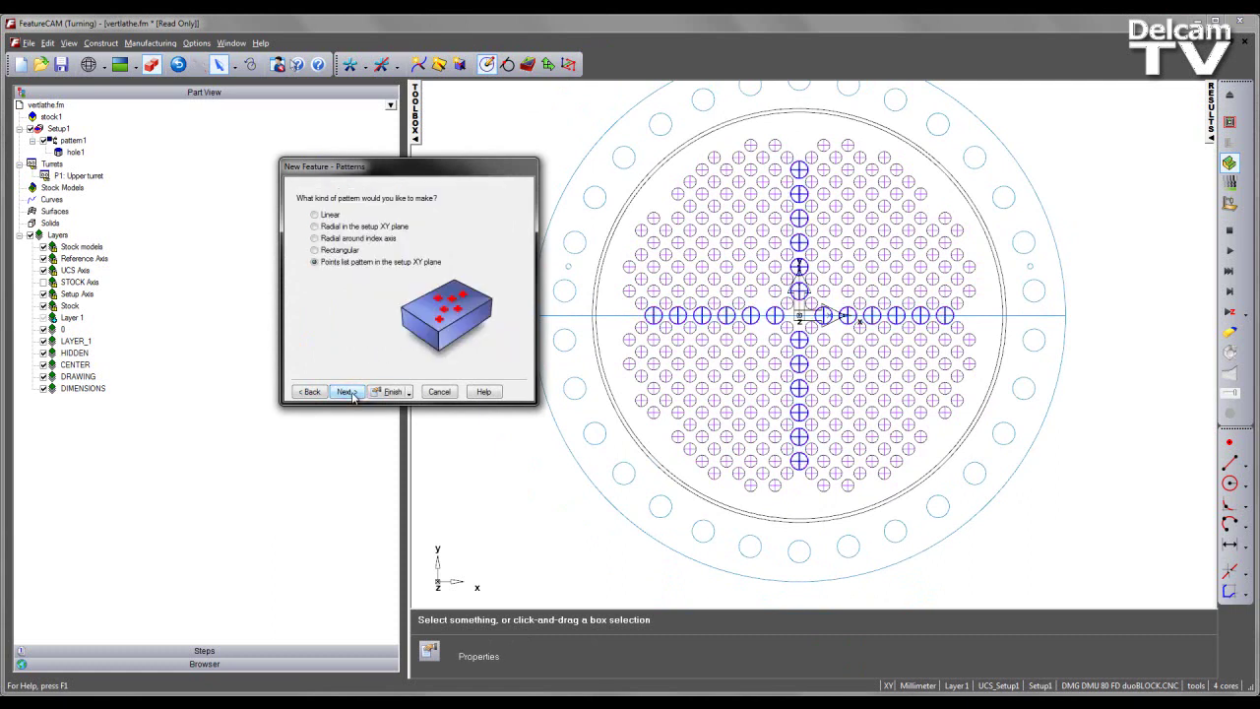
Step: Use a points list pattern in the setup XY plane for the cross holes, sorted by shortest path, and finish the feature
{"action": "left_click", "coordinate": [347, 392]}
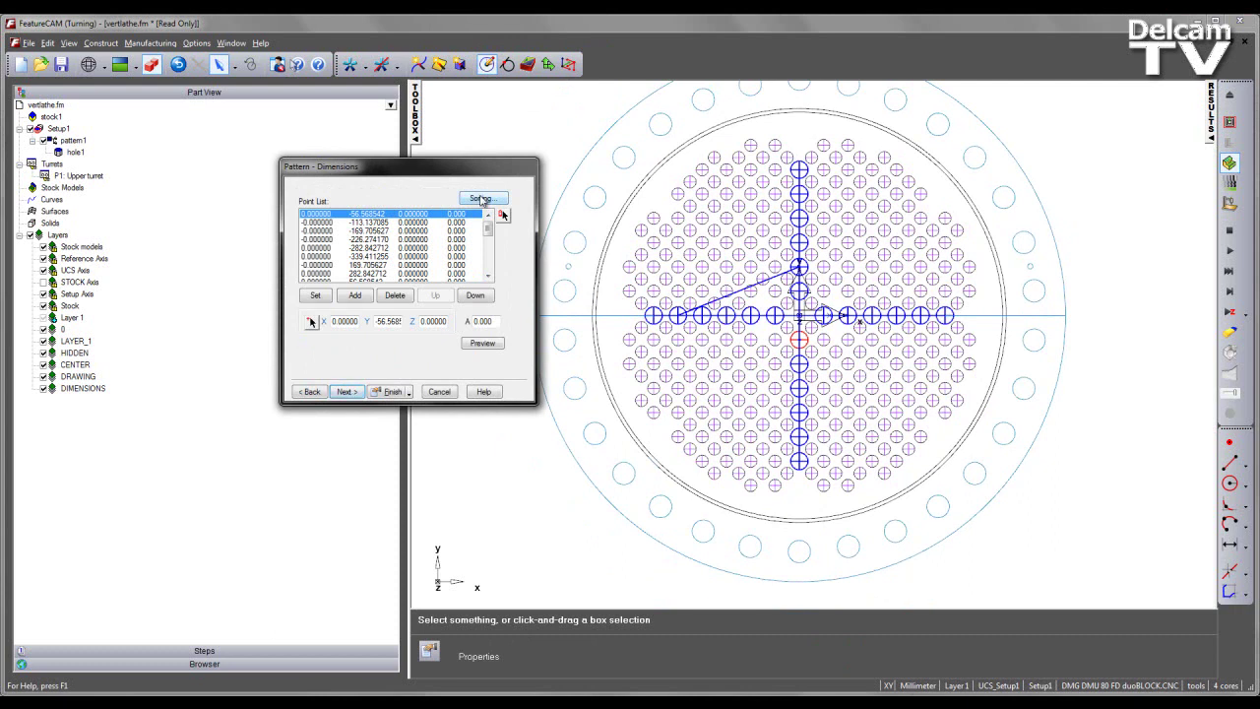
{"action": "left_click", "coordinate": [483, 198]}
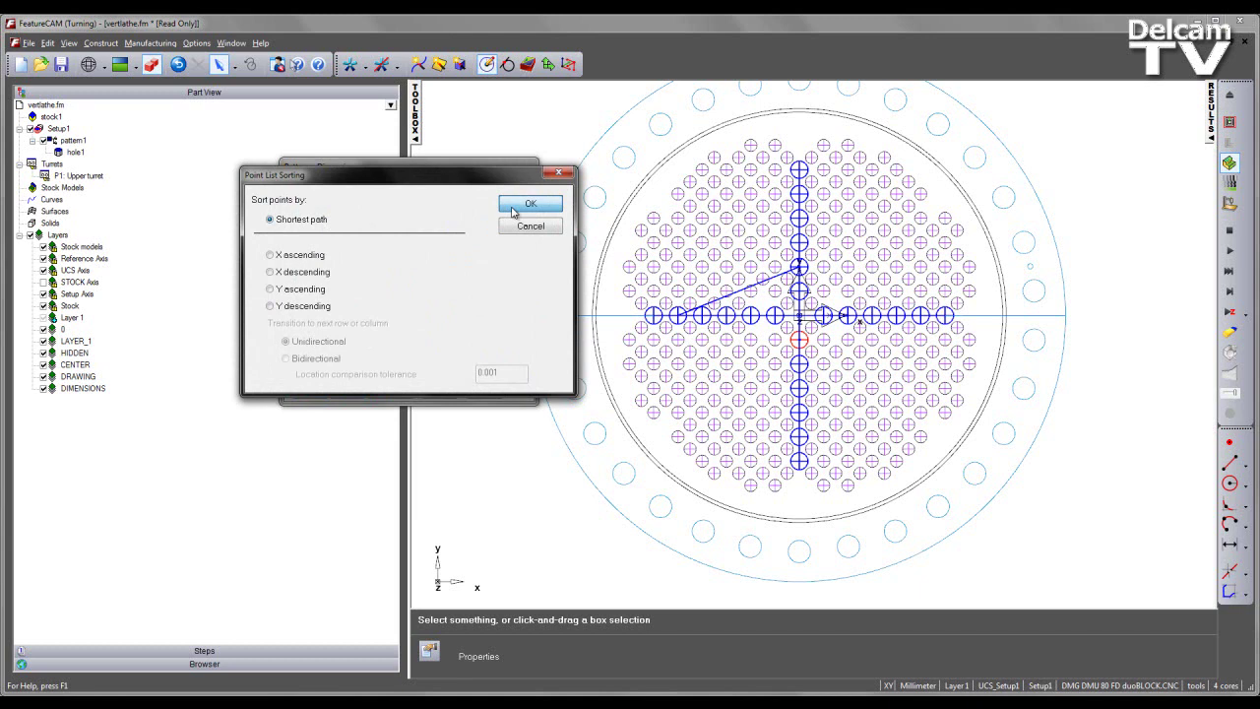
{"action": "left_click", "coordinate": [512, 209]}
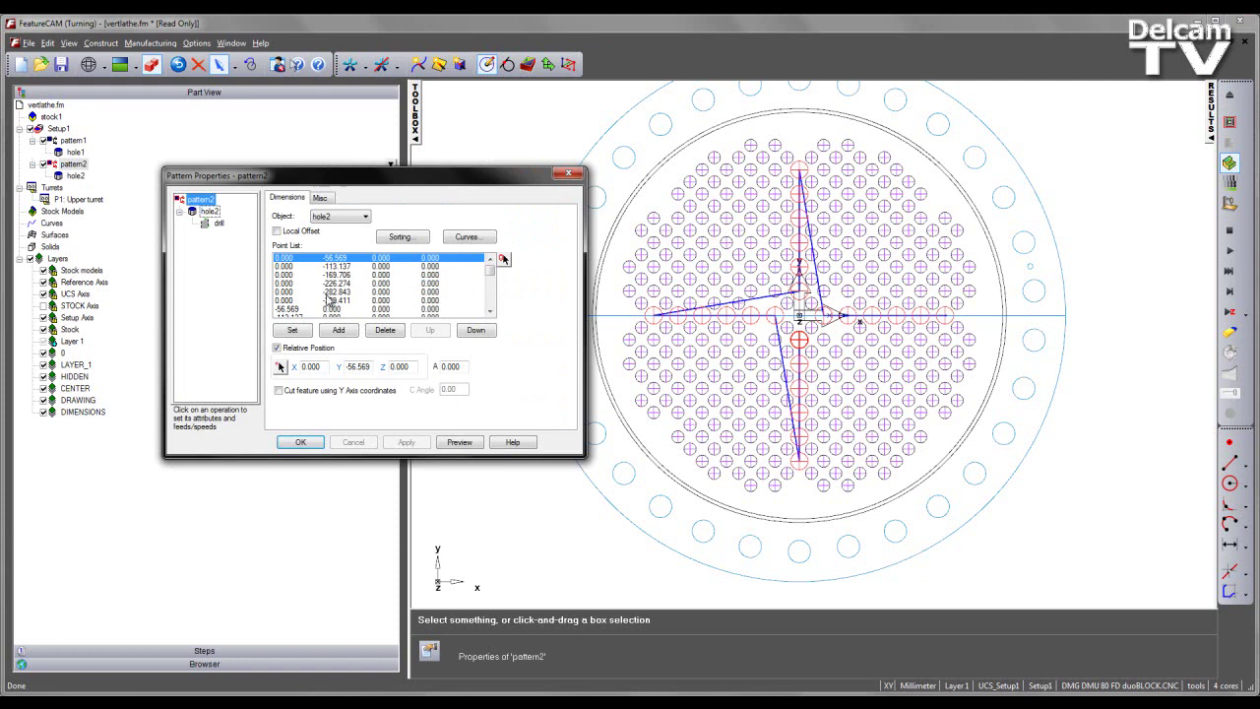
Step: Remove the spot drill operation from the cross holes' strategy, leaving drill as the only operation
{"action": "left_click", "coordinate": [229, 218]}
{"action": "left_click", "coordinate": [360, 198]}
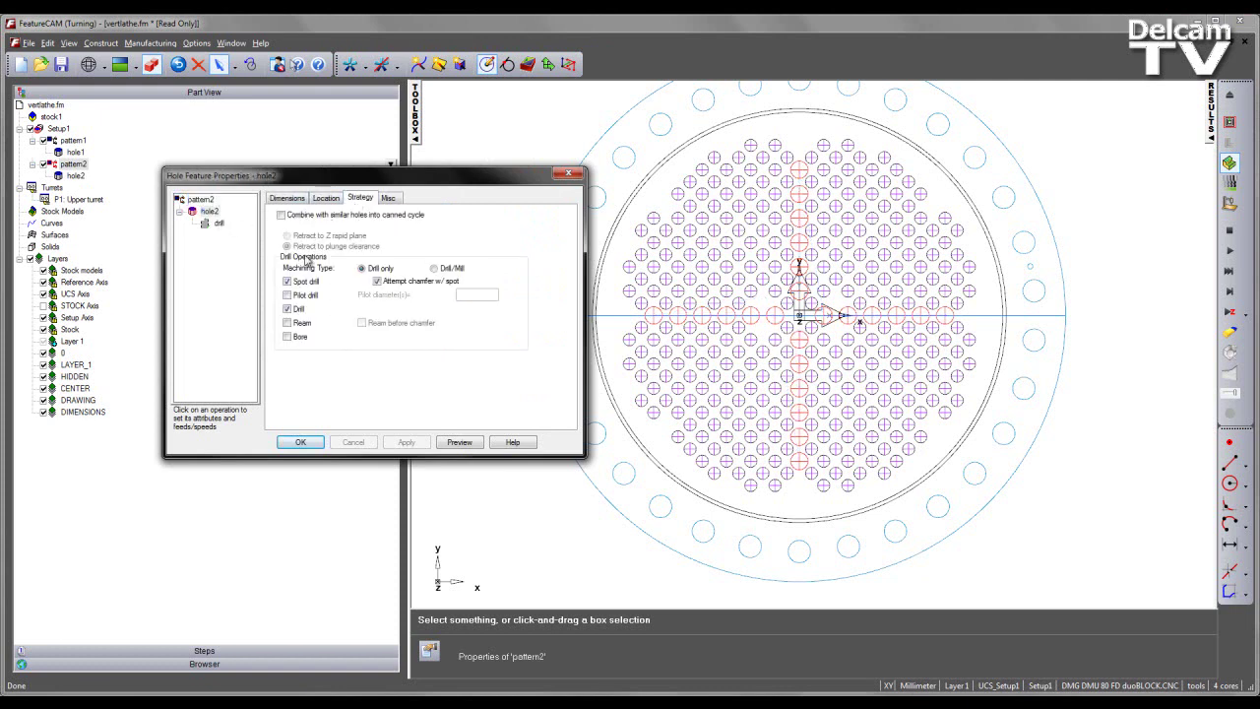
{"action": "left_click", "coordinate": [286, 282]}
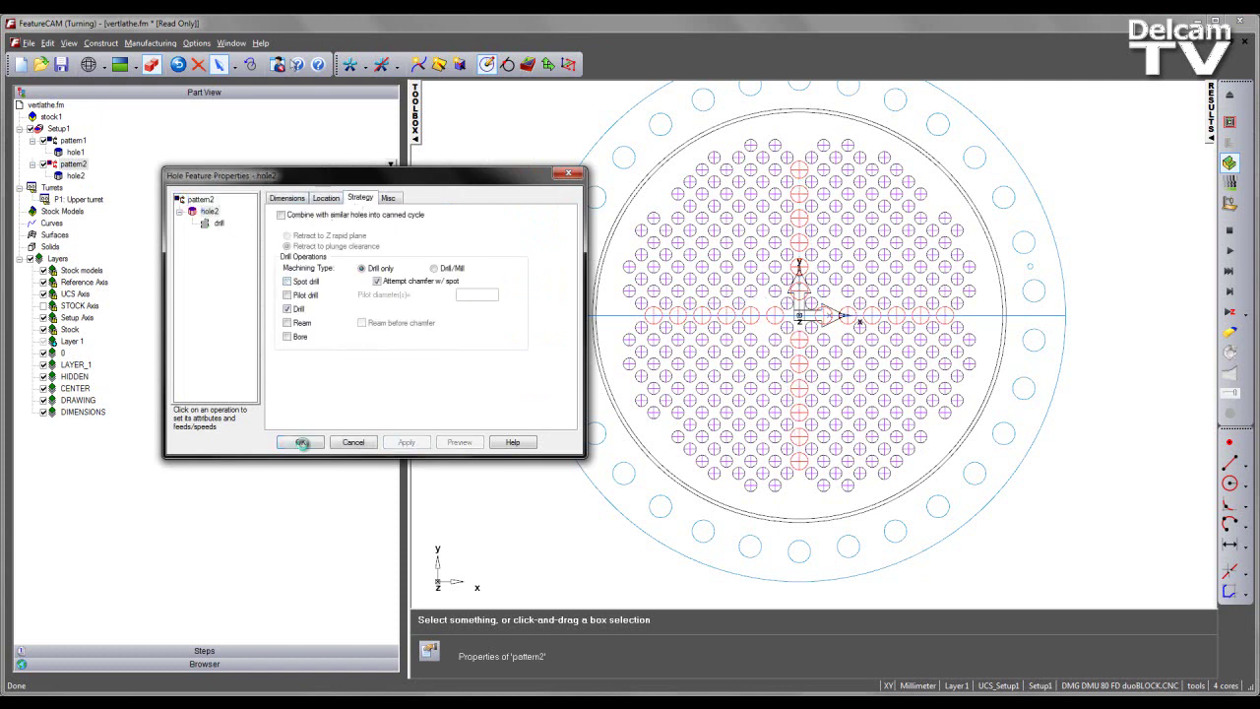
{"action": "left_click", "coordinate": [301, 443]}
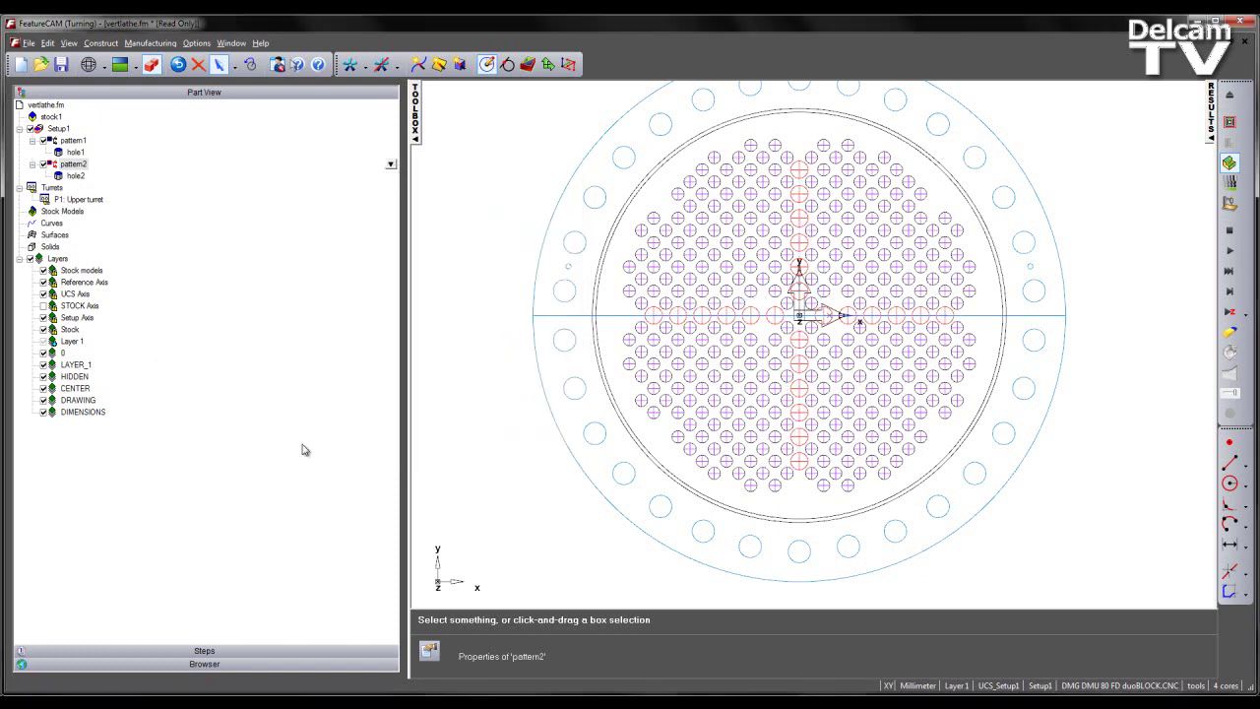
Step: Simulate the cross holes alone with pattern1 temporarily disabled, then clear the simulation and re-enable pattern1
{"action": "left_click", "coordinate": [44, 140]}
{"action": "middle_click_drag", "start_coordinate": [791, 472], "coordinate": [1017, 320]}
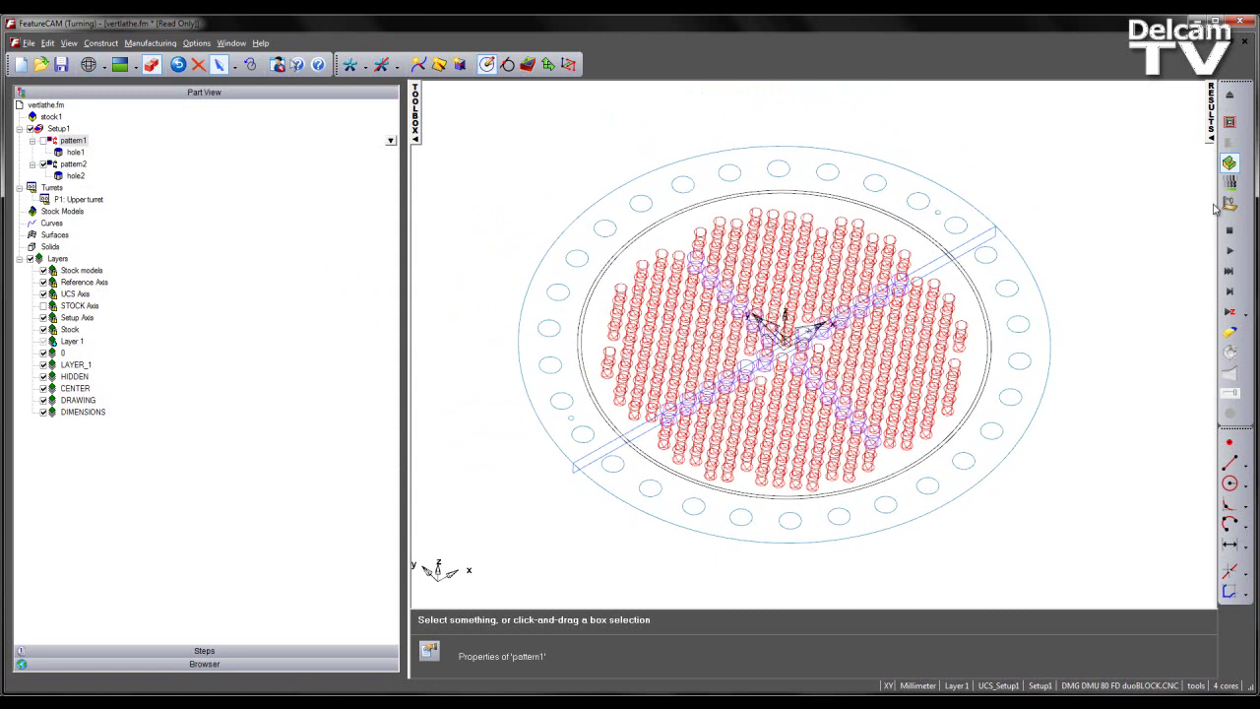
{"action": "left_click", "coordinate": [1229, 250]}
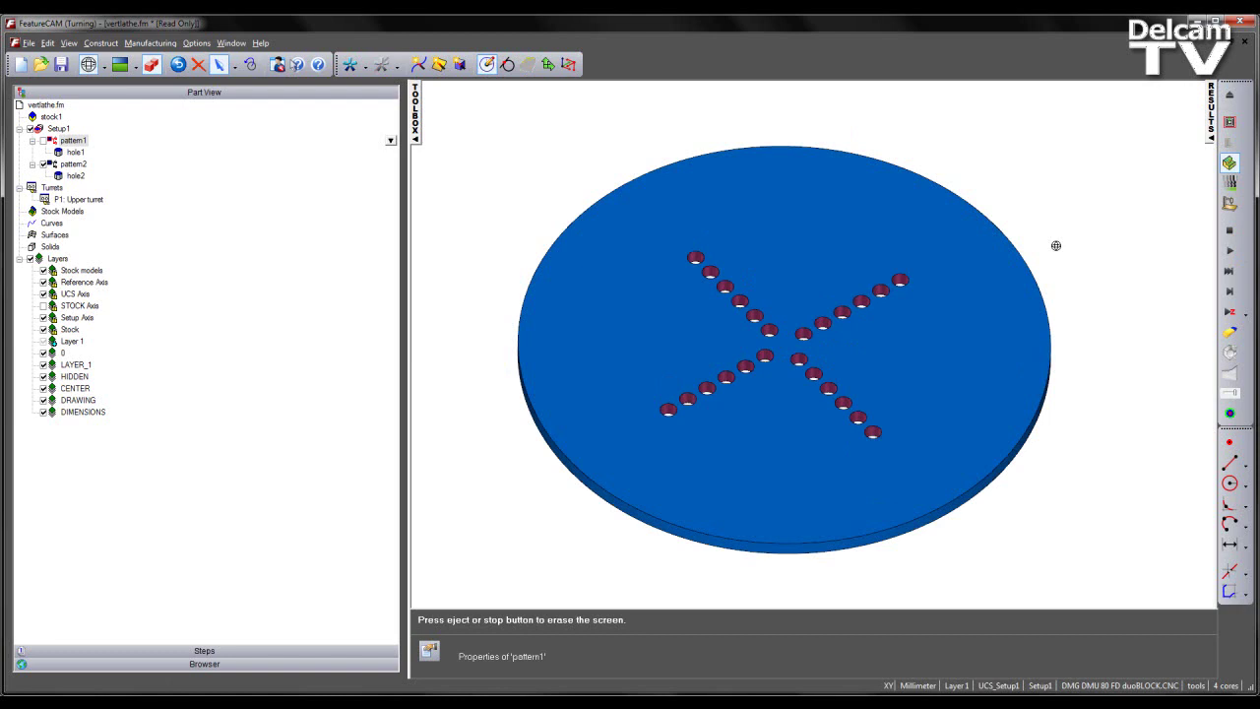
{"action": "left_click", "coordinate": [1229, 94]}
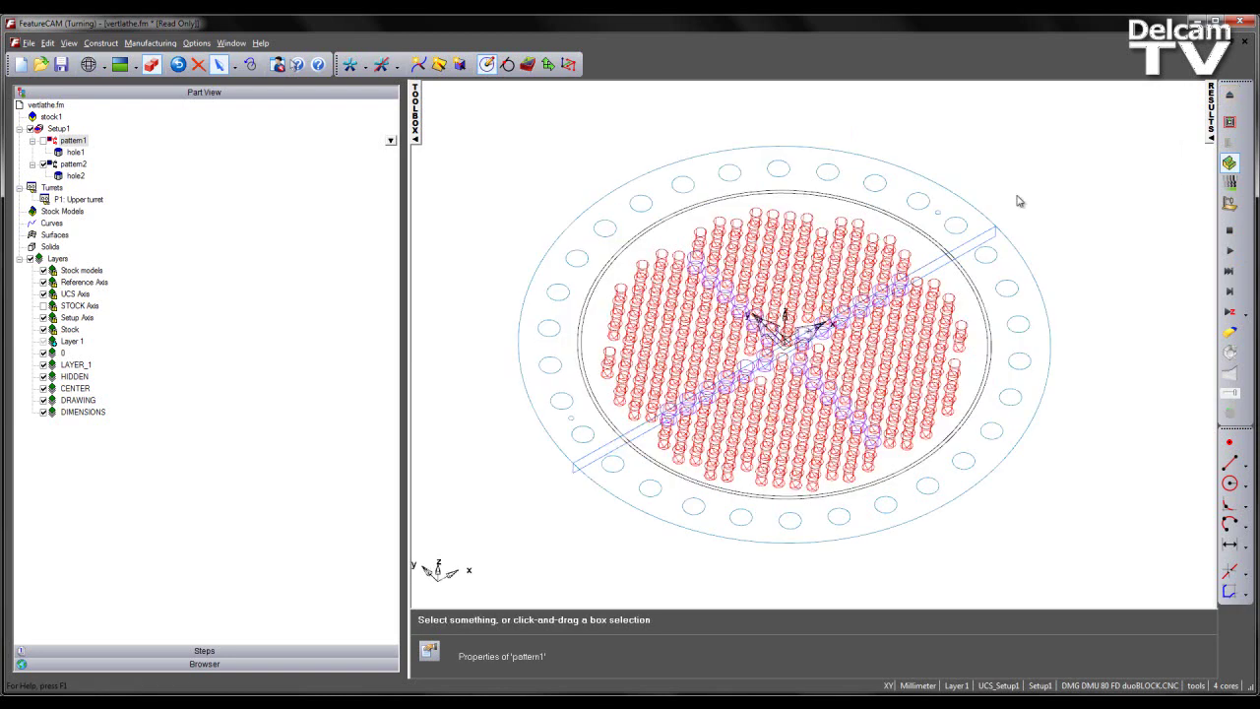
{"action": "left_click", "coordinate": [43, 141]}
Step: Select all circles matching the radius of an outer ring hole, 26.000, within a tolerance of 0.001
{"action": "left_click", "coordinate": [558, 403]}
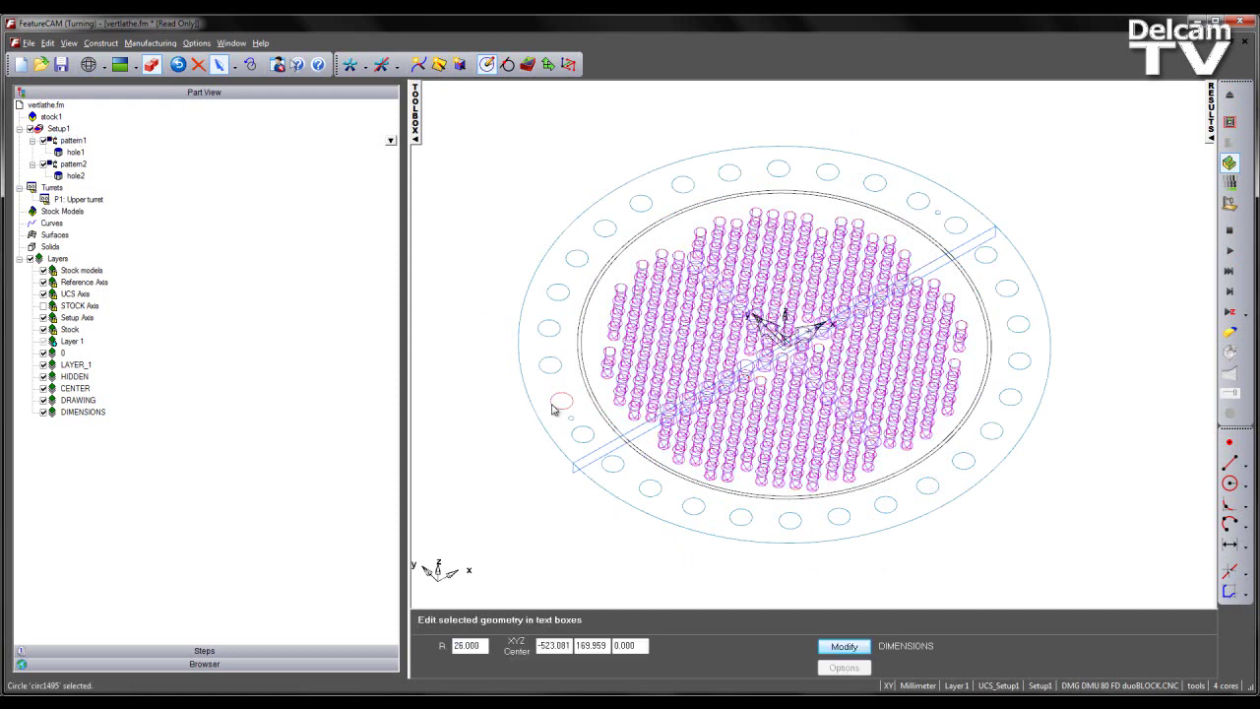
{"action": "left_click", "coordinate": [46, 42]}
{"action": "left_click", "coordinate": [84, 227]}
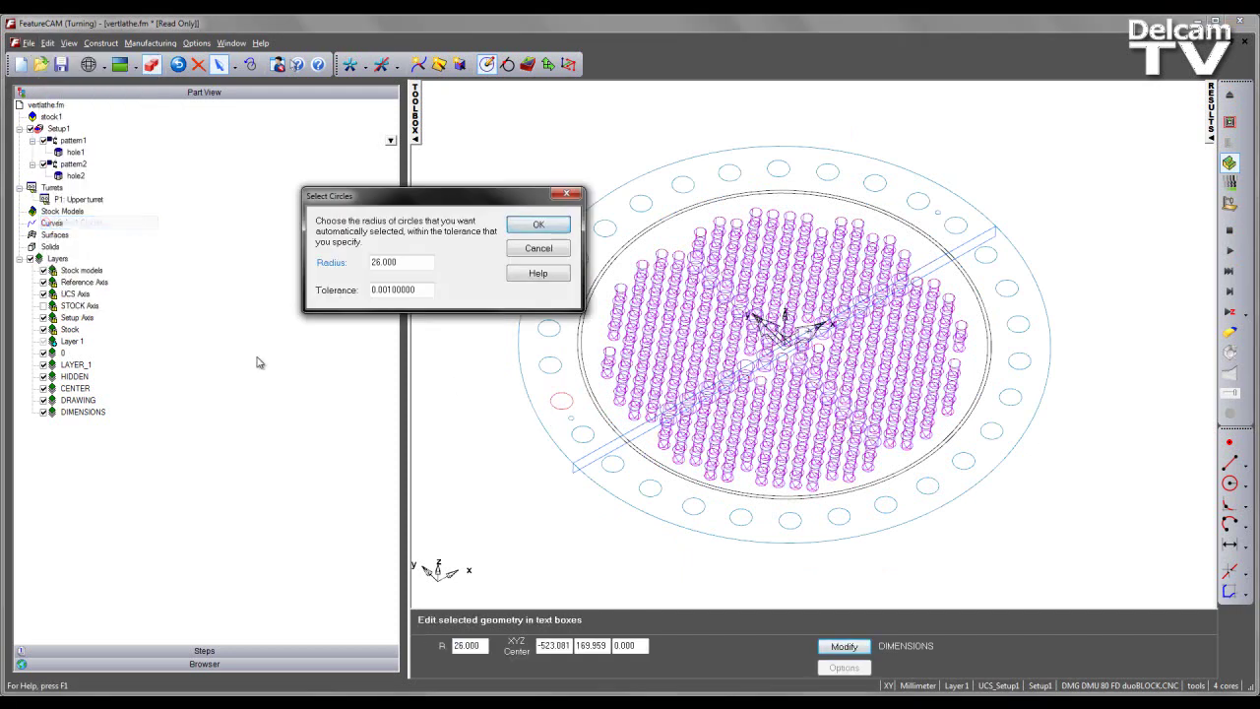
{"action": "left_click", "coordinate": [539, 224]}
Step: Define a Turn/Mill plain hole feature as a pattern from the outer ring circles, with diameter 52.000 and depth 35
{"action": "left_click", "coordinate": [528, 64]}
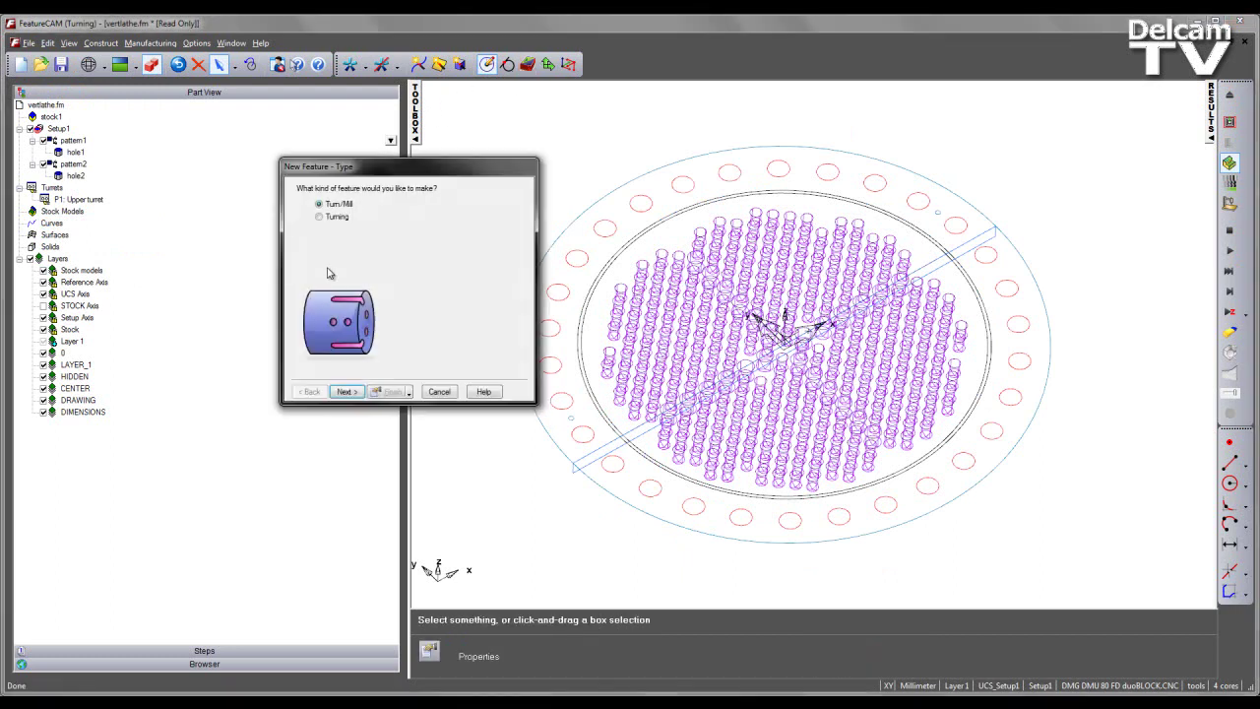
{"action": "left_click", "coordinate": [345, 392]}
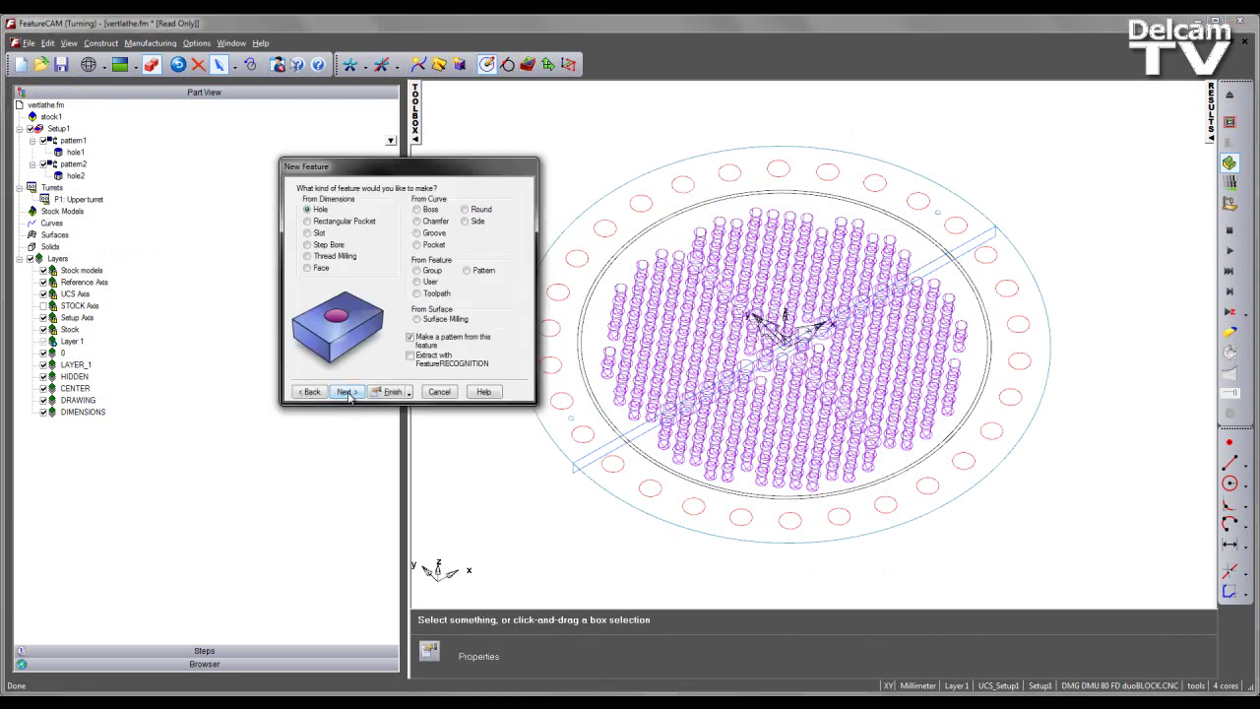
{"action": "left_click", "coordinate": [347, 393]}
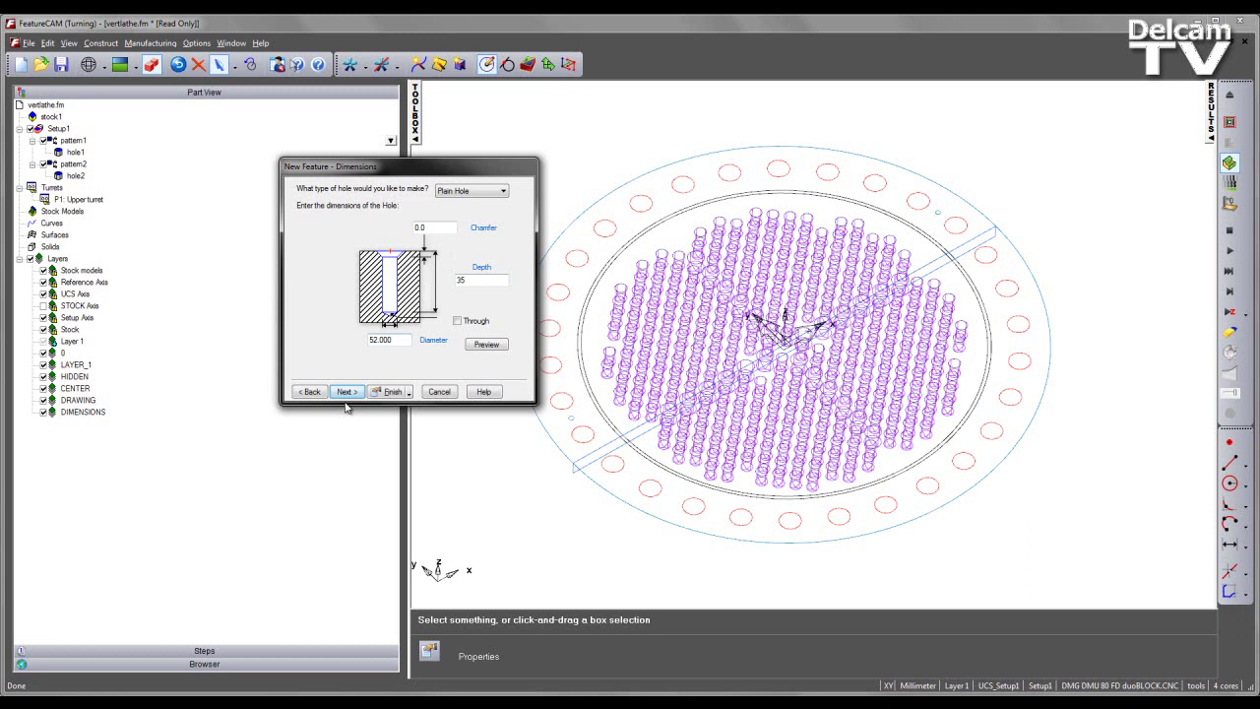
{"action": "left_click", "coordinate": [345, 392]}
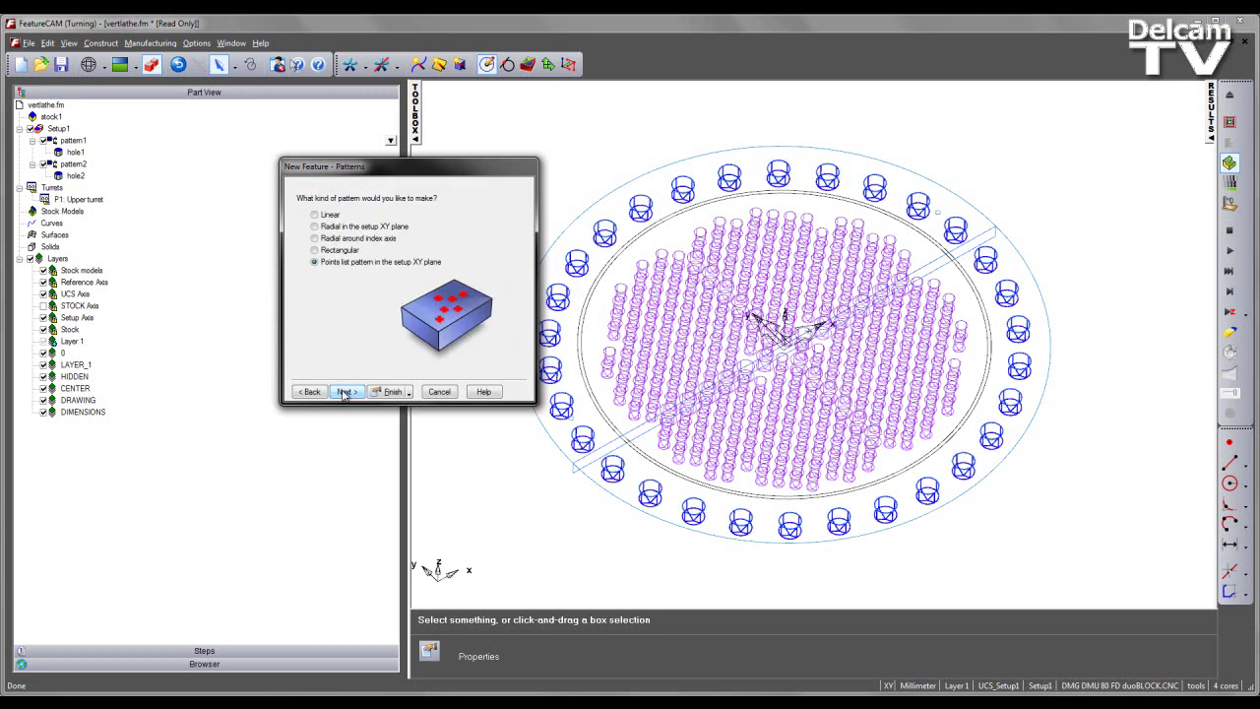
Step: Make the outer ring a points list pattern in the setup XY plane, sort its points by shortest path, and finish the feature
{"action": "left_click", "coordinate": [346, 392]}
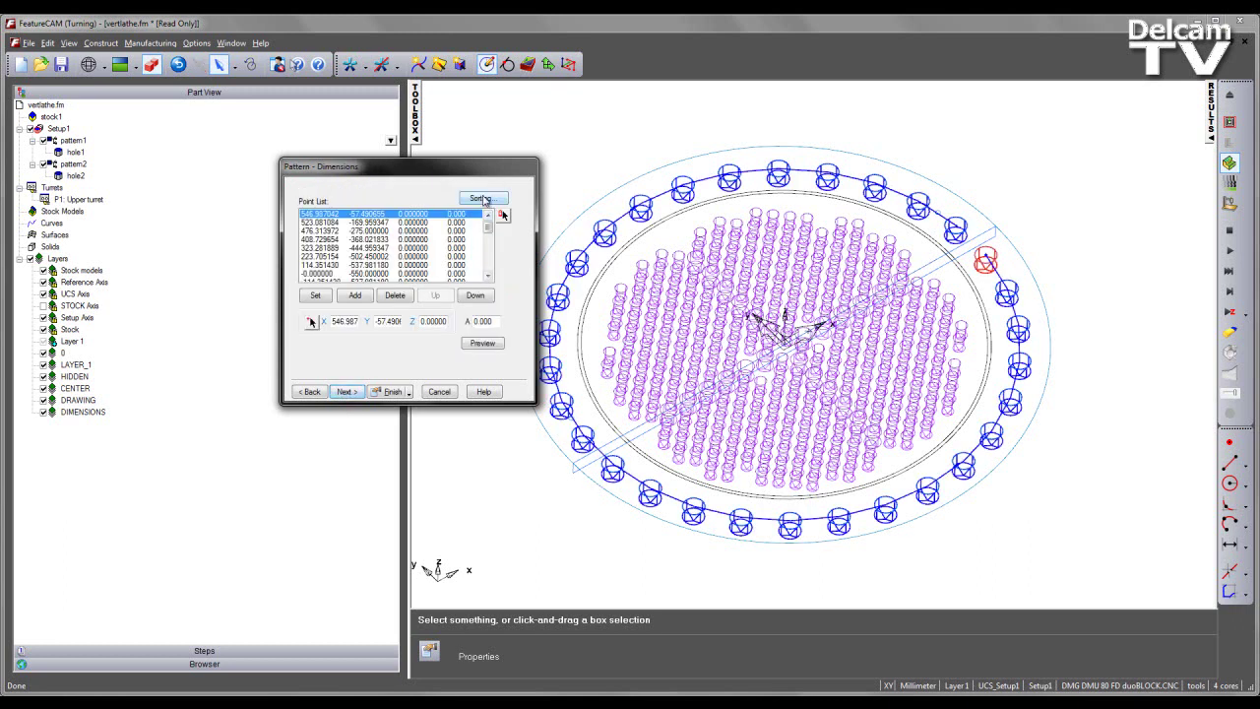
{"action": "left_click", "coordinate": [484, 199]}
{"action": "left_click", "coordinate": [530, 205]}
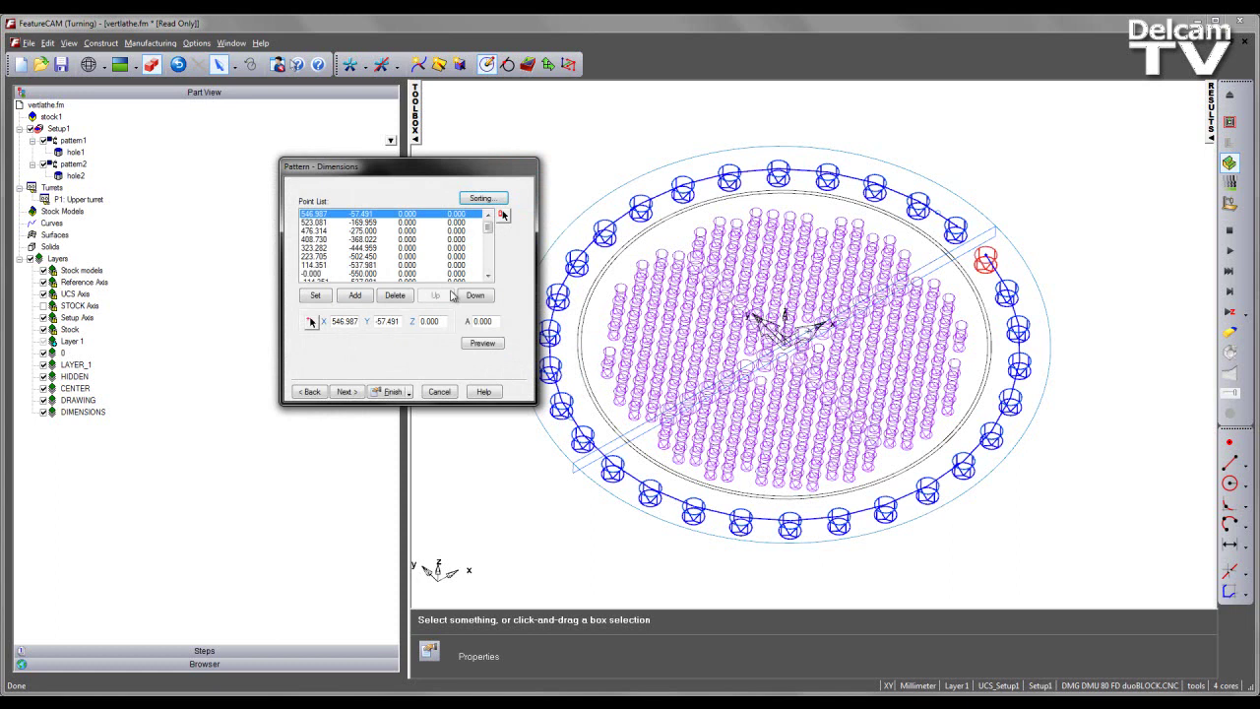
{"action": "left_click", "coordinate": [386, 392]}
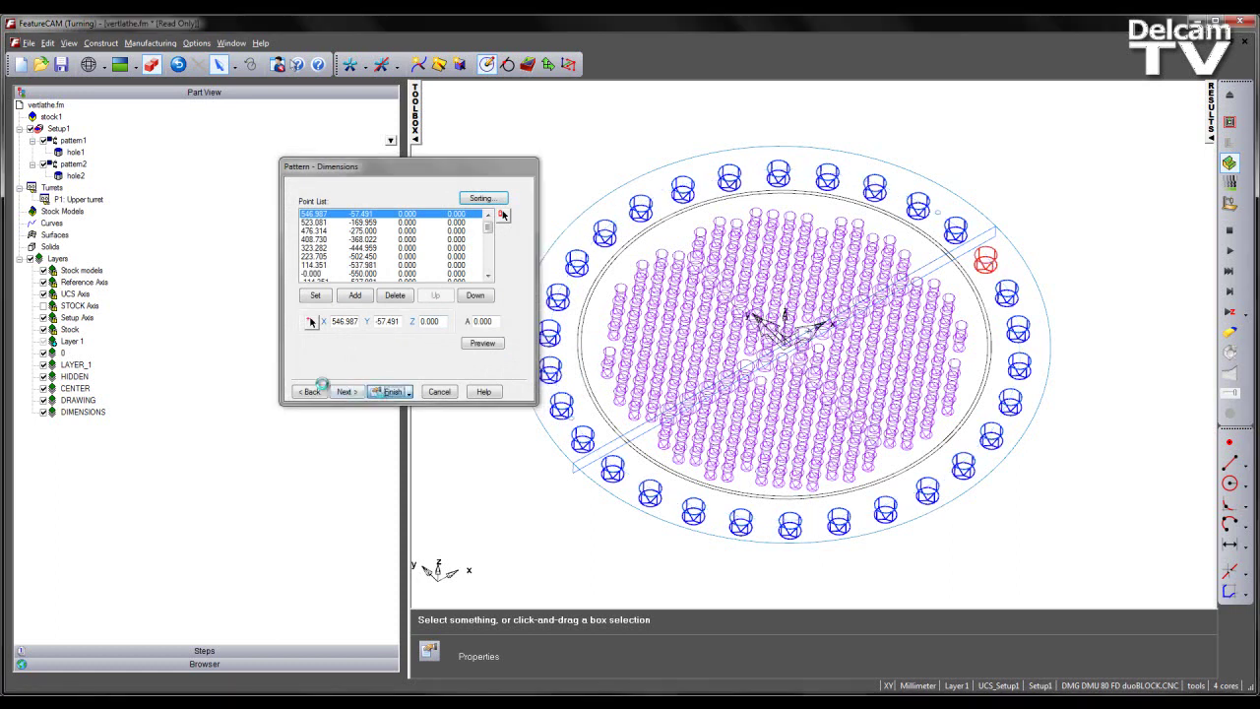
Step: Turn off spot drilling in the outer ring holes' strategy so that only the drill operation is used
{"action": "left_click", "coordinate": [209, 211]}
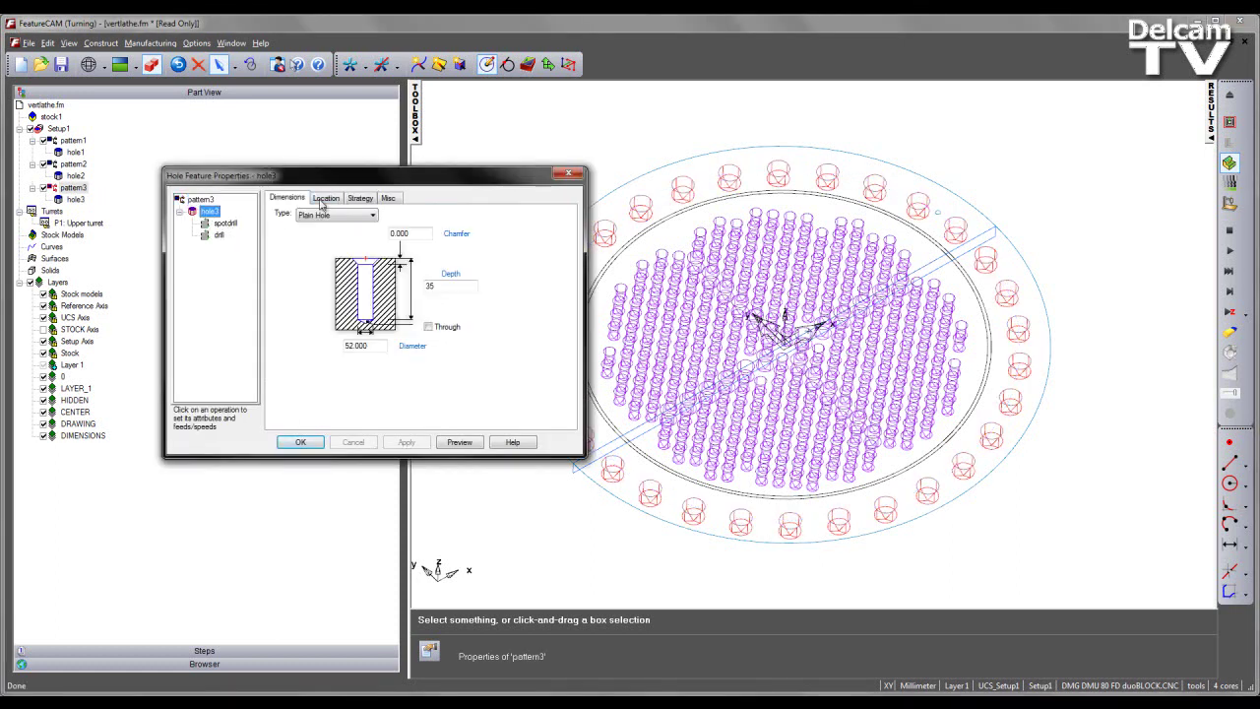
{"action": "left_click", "coordinate": [360, 198]}
{"action": "left_click", "coordinate": [287, 281]}
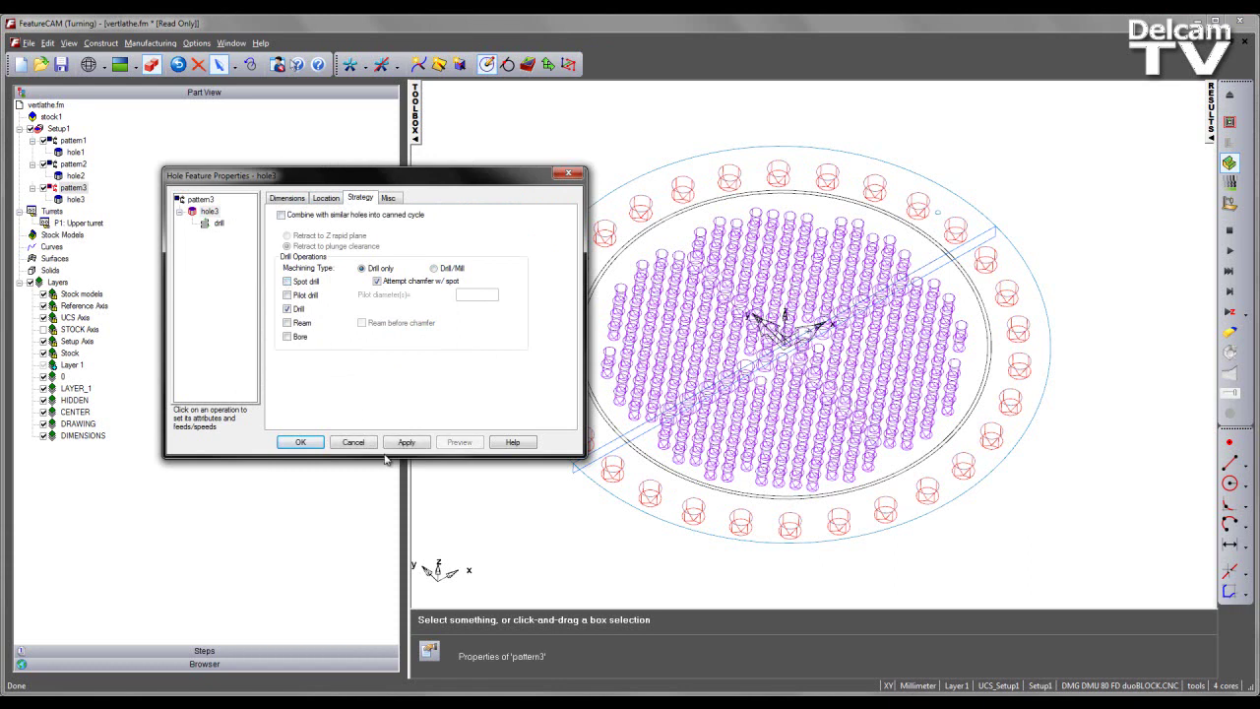
{"action": "left_click", "coordinate": [300, 442]}
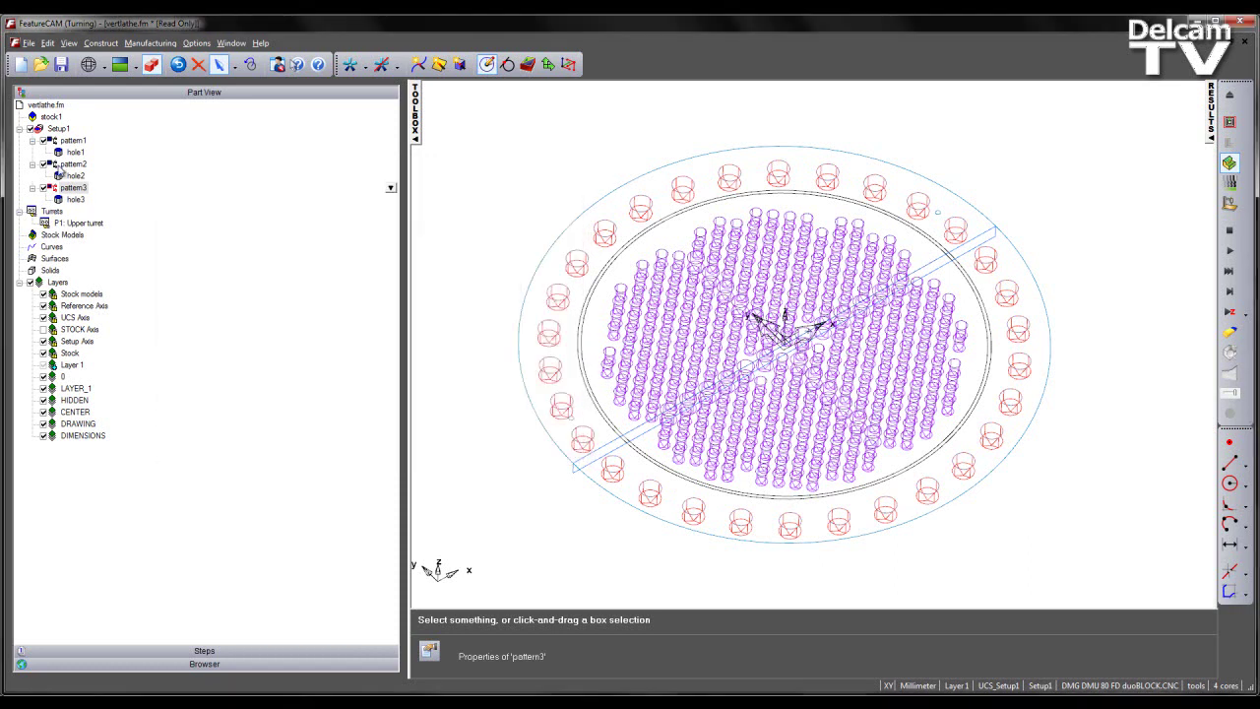
Step: Exclude the dense inner hole pattern from machining, simulate the remaining two hole patterns in 3D, and clear the simulation
{"action": "left_click", "coordinate": [44, 141]}
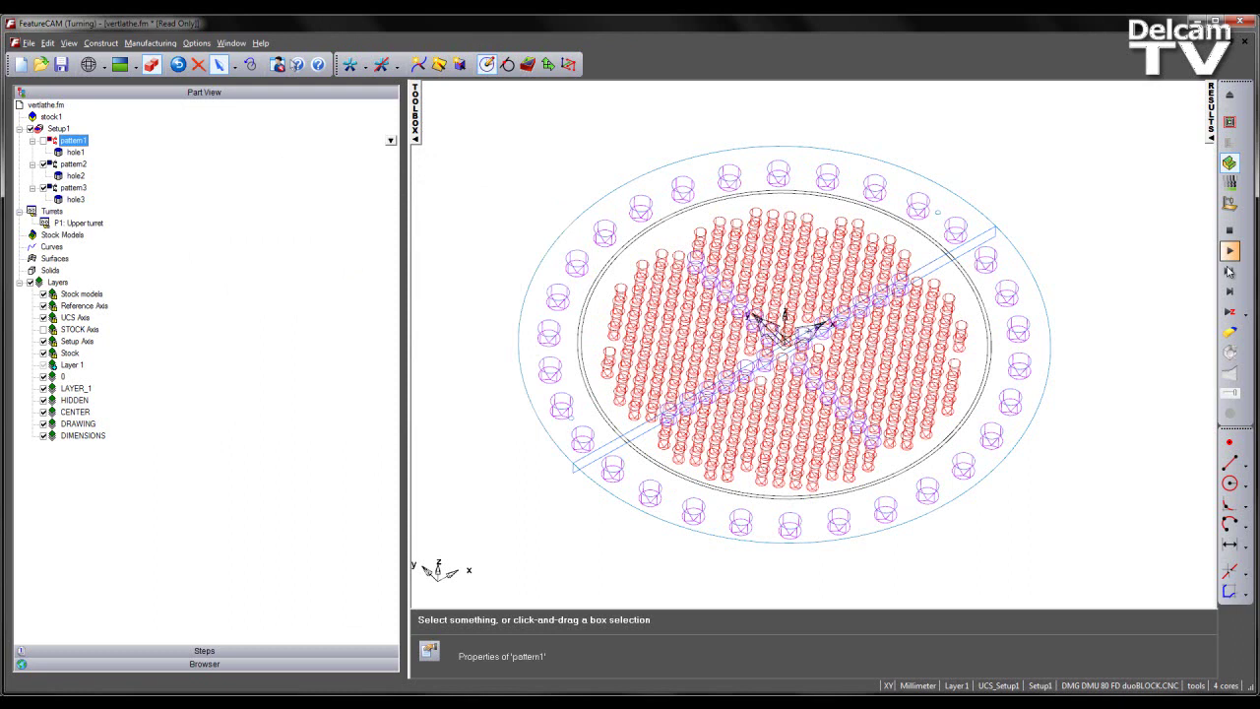
{"action": "left_click", "coordinate": [1229, 252]}
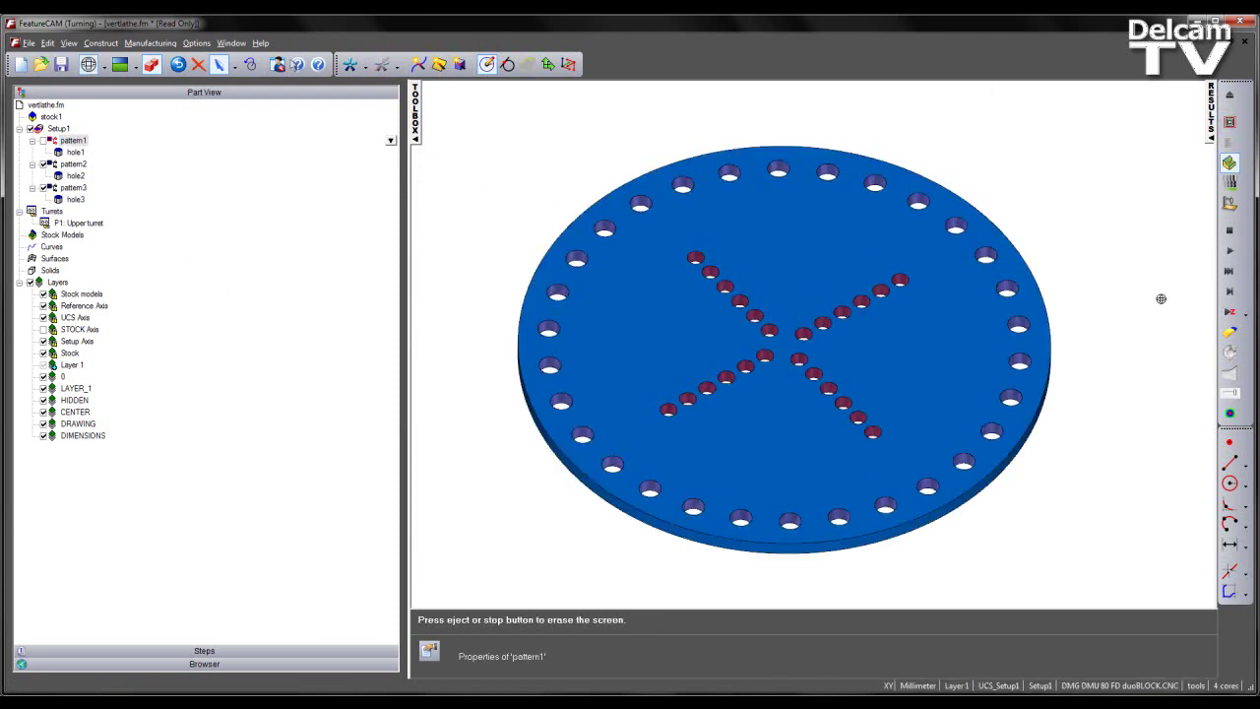
{"action": "left_click_drag", "start_coordinate": [1158, 316], "coordinate": [1122, 352]}
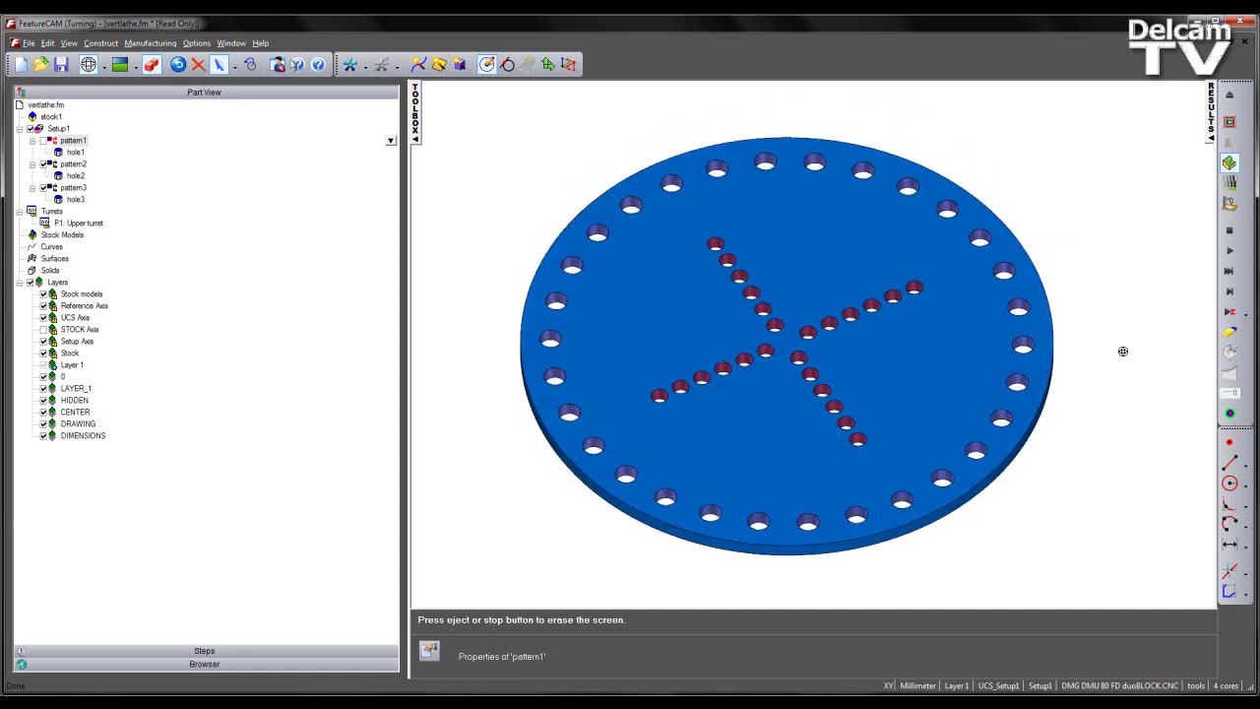
{"action": "left_click", "coordinate": [1230, 94]}
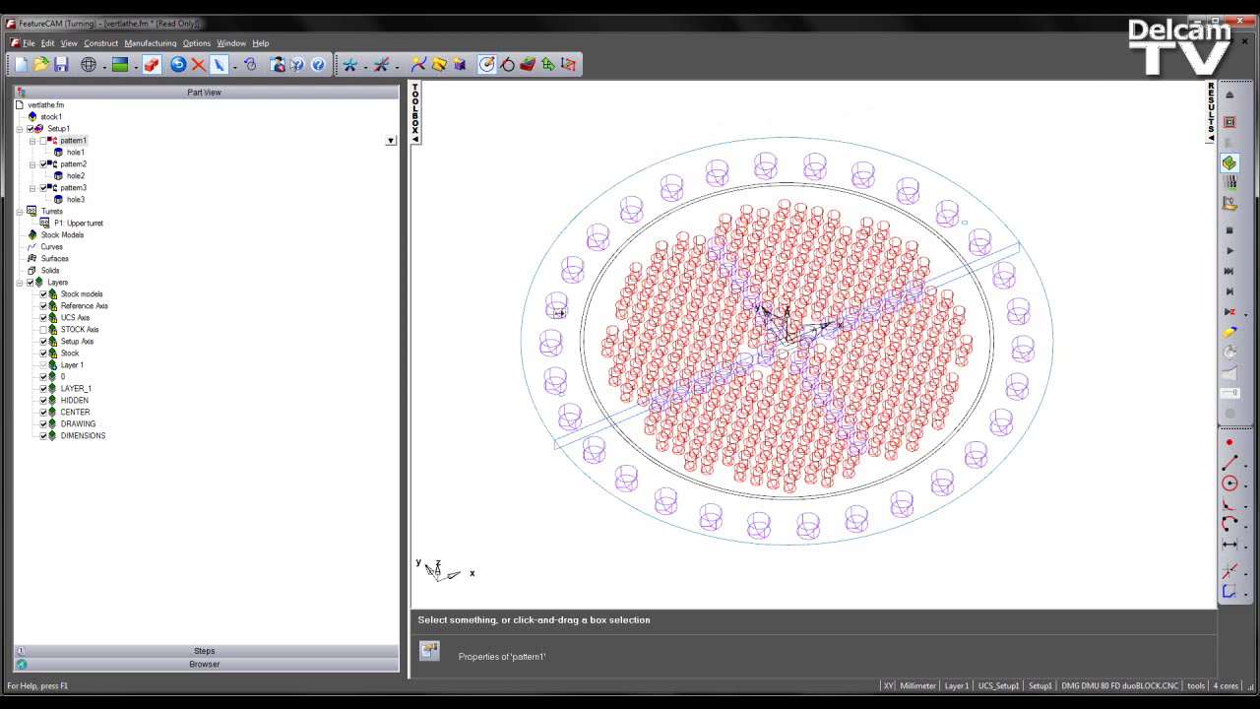
Step: Start a new Turning feature of type Groove, defined from dimensions
{"action": "scroll", "coordinate": [613, 392], "scroll_direction": "up", "scroll_amount": 5}
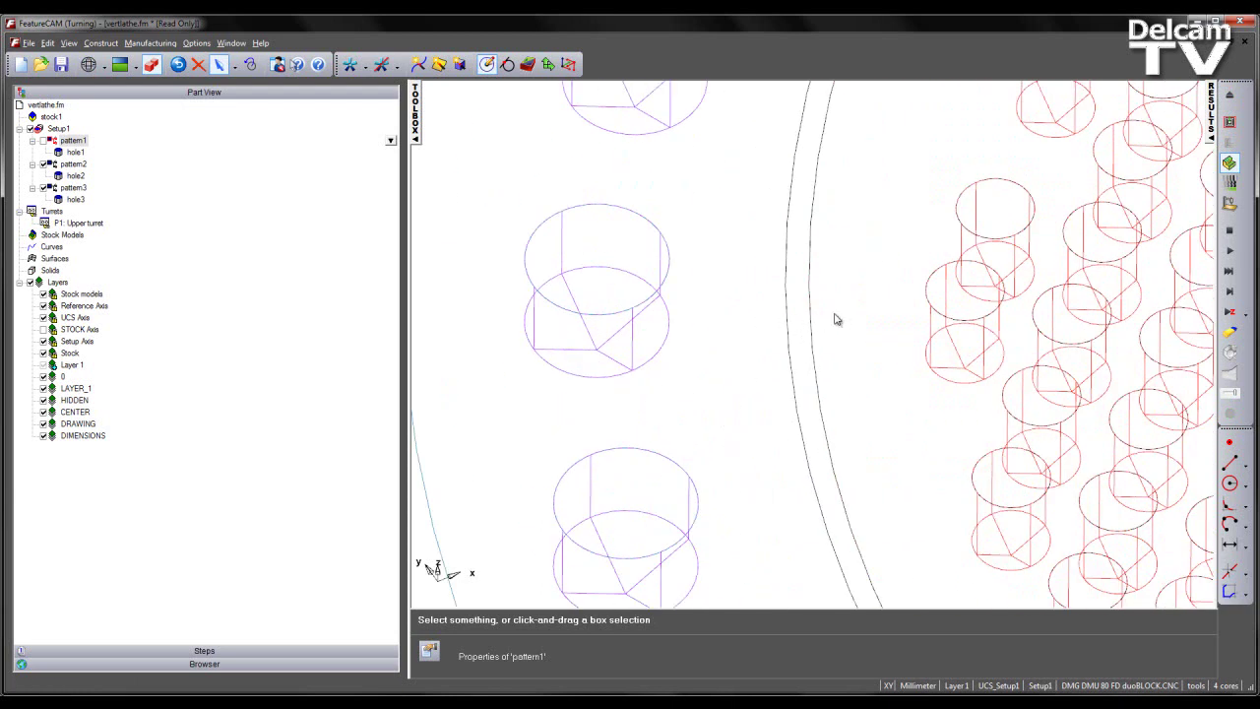
{"action": "scroll", "coordinate": [835, 319], "scroll_direction": "down", "scroll_amount": 5}
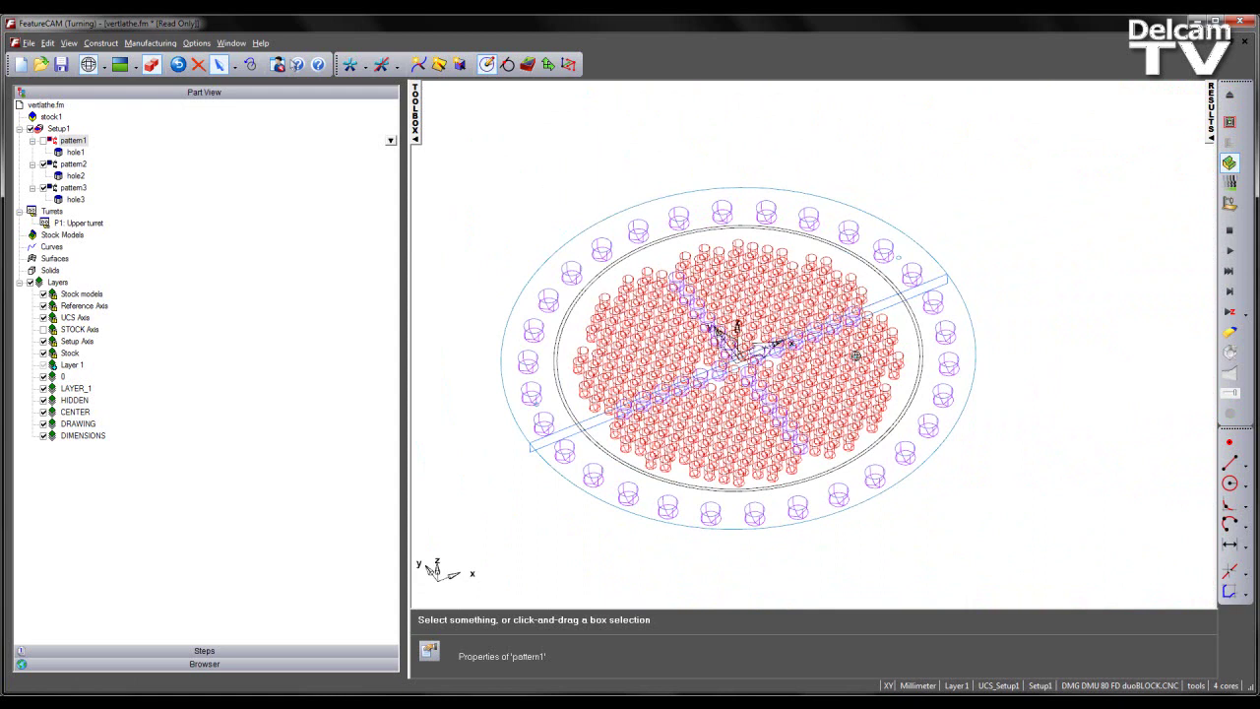
{"action": "left_click", "coordinate": [528, 65]}
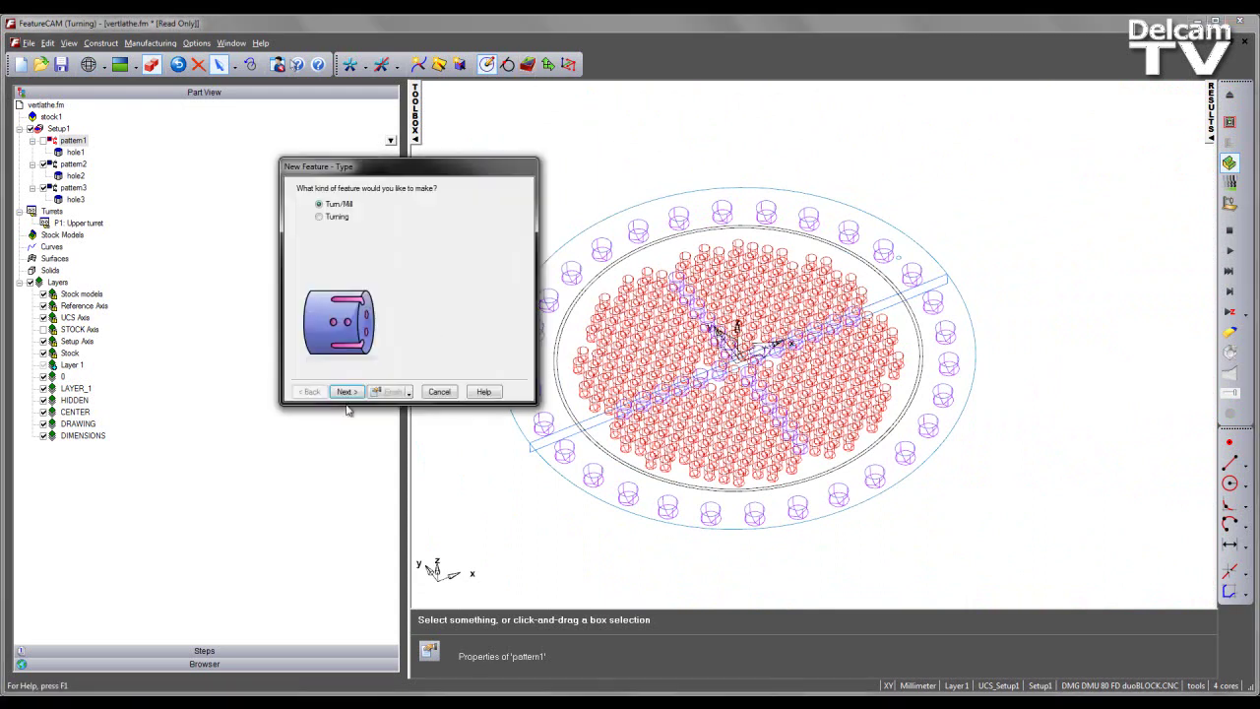
{"action": "left_click", "coordinate": [319, 218]}
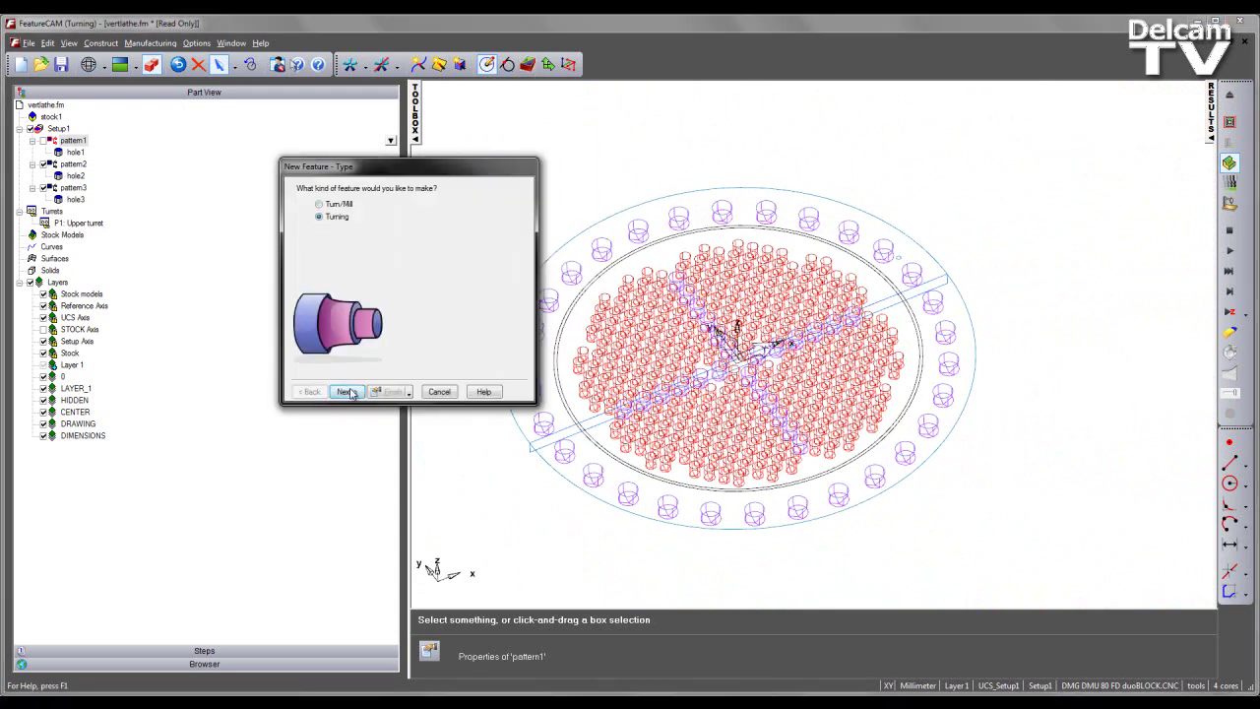
{"action": "left_click", "coordinate": [345, 390]}
{"action": "left_click", "coordinate": [309, 220]}
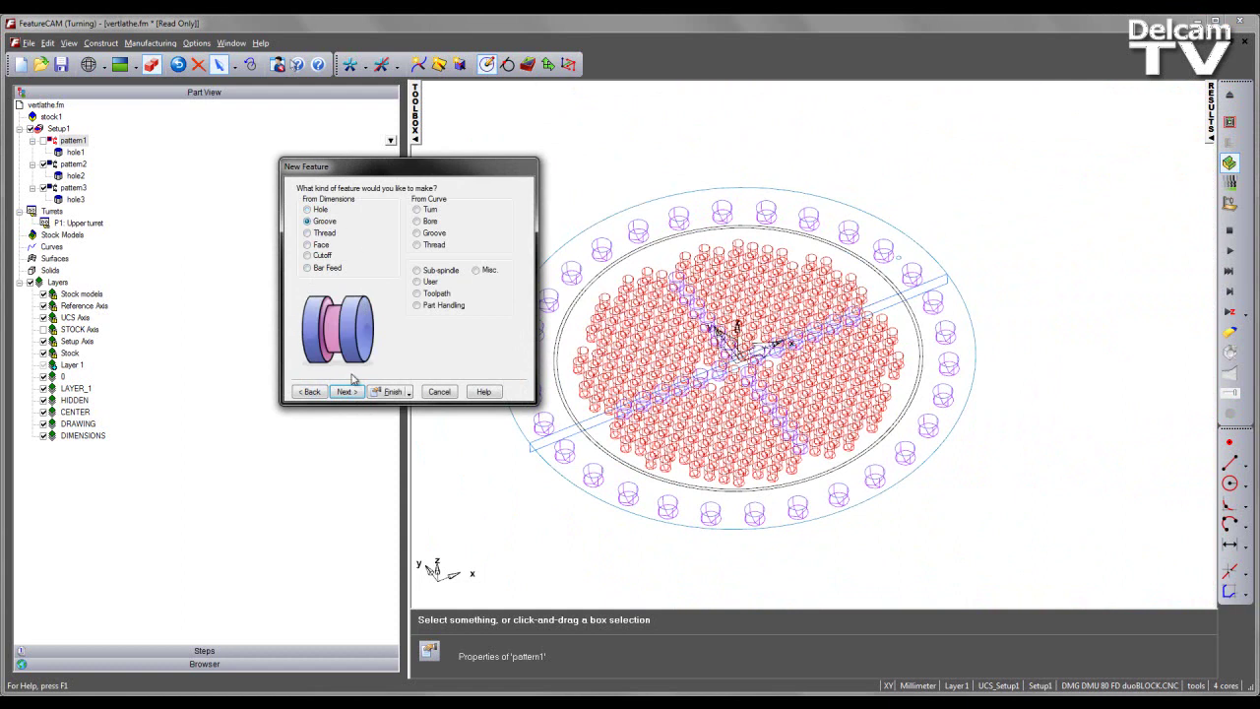
{"action": "left_click", "coordinate": [345, 390]}
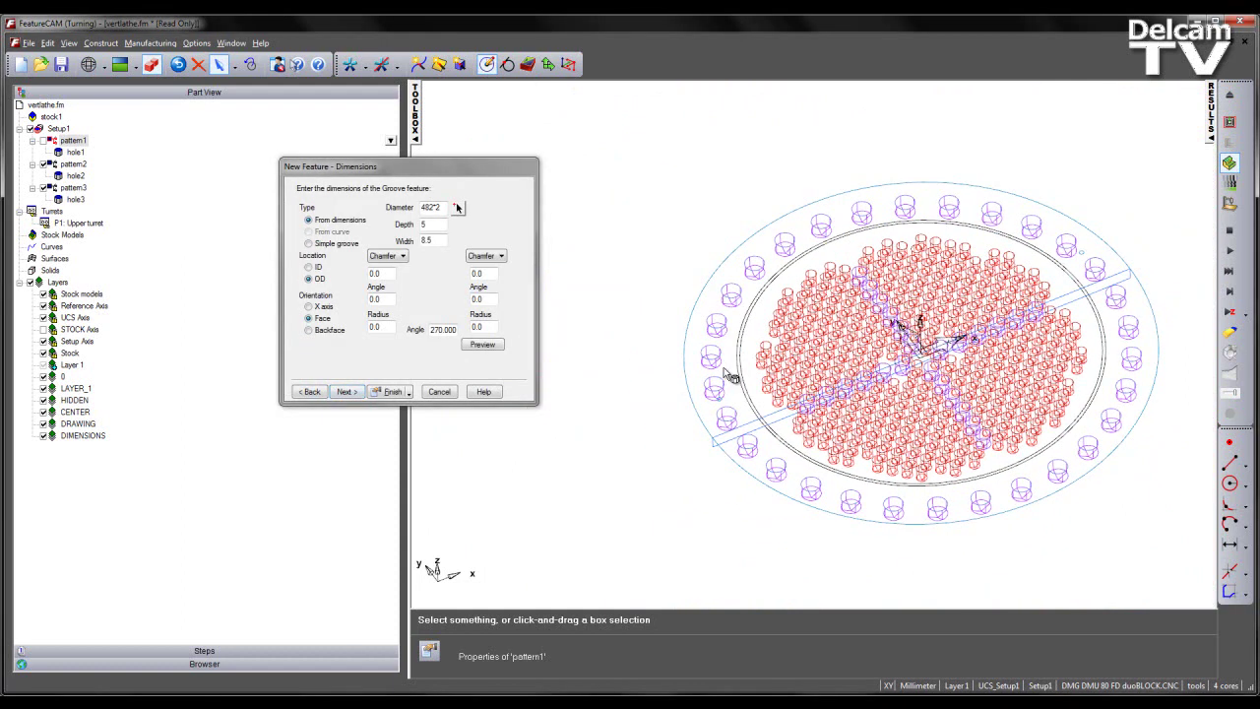
Step: Check the radii of the outer and inner groove circles against the face groove's diameter 482*2 and width 8.5
{"action": "left_click", "coordinate": [741, 354]}
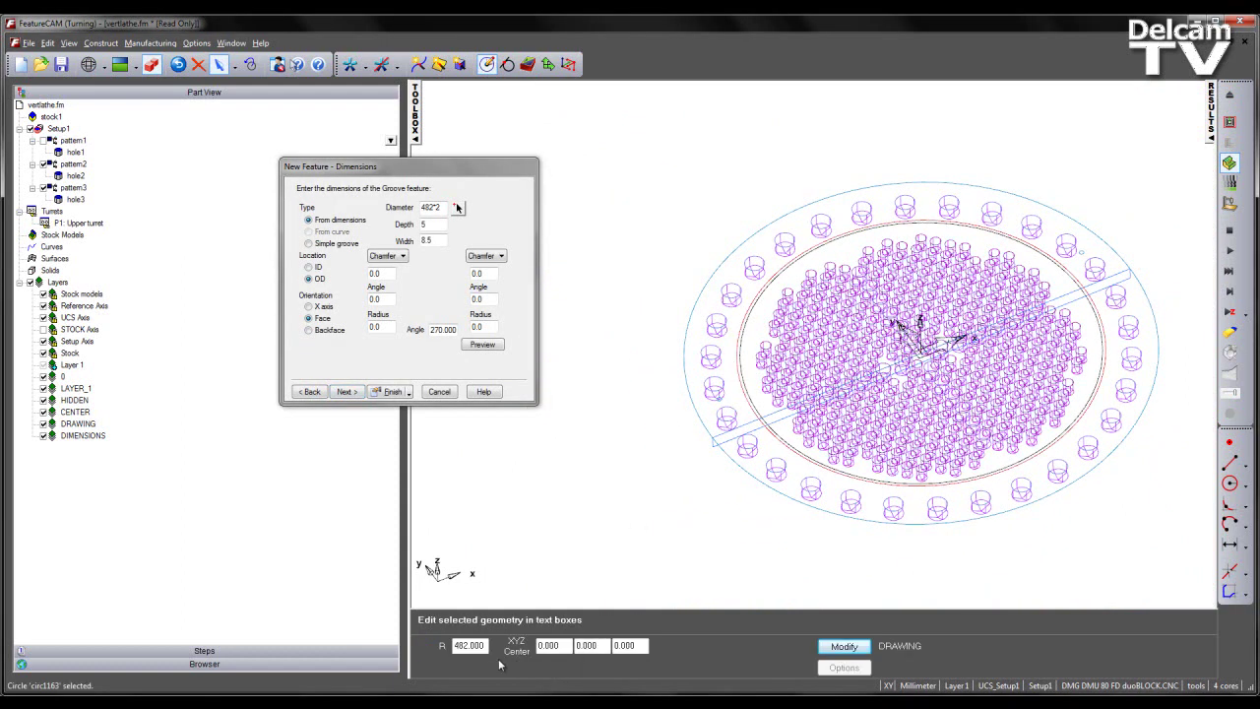
{"action": "left_click", "coordinate": [470, 646]}
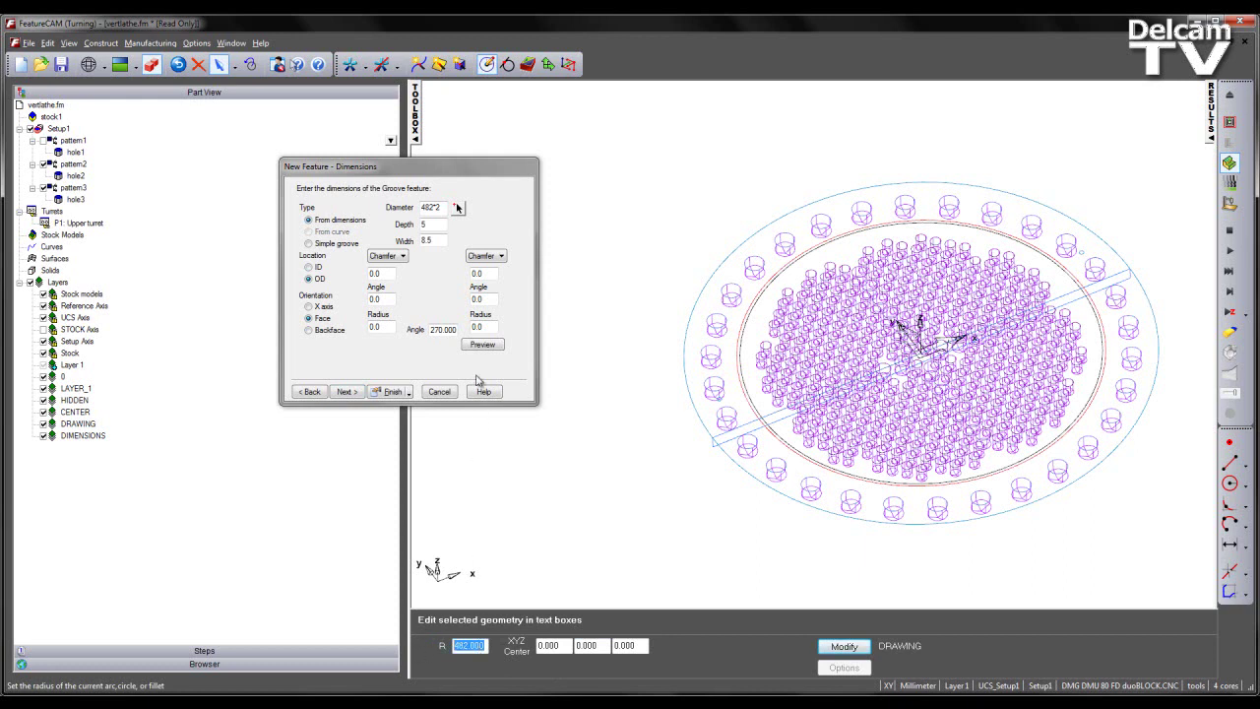
{"action": "left_click_drag", "start_coordinate": [443, 208], "coordinate": [409, 212]}
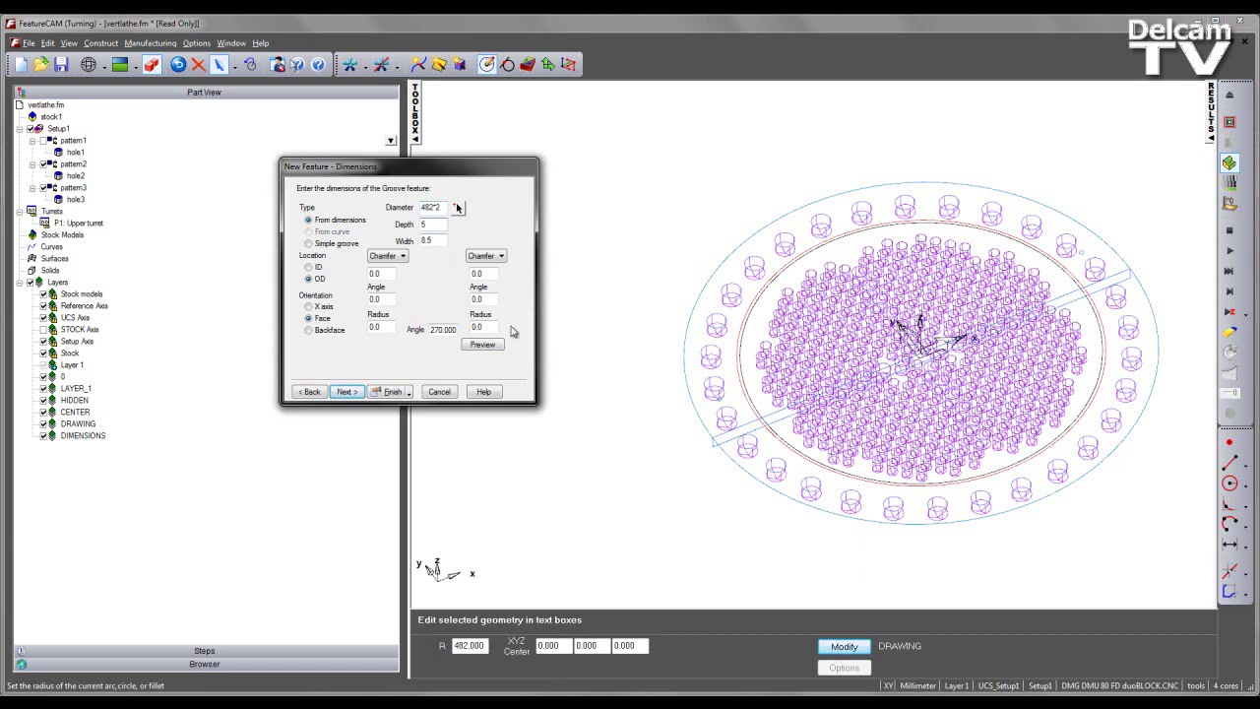
{"action": "scroll", "coordinate": [822, 401], "scroll_direction": "up", "scroll_amount": 4}
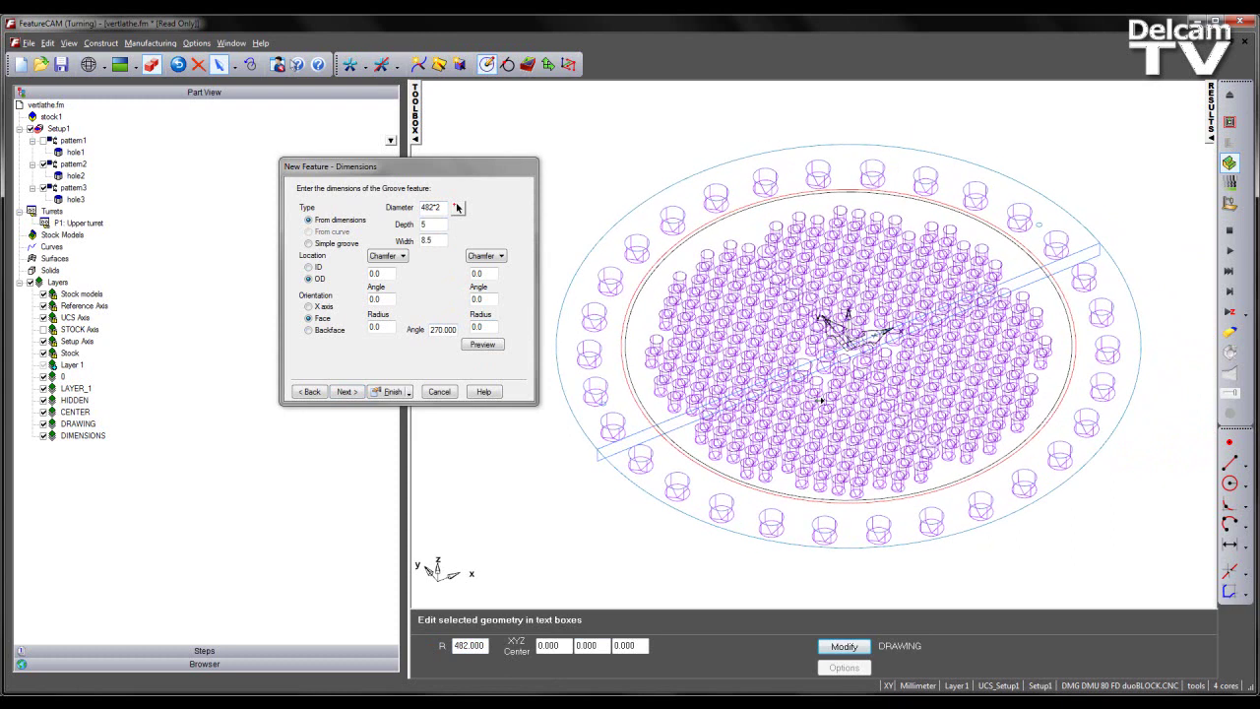
{"action": "scroll", "coordinate": [638, 397], "scroll_direction": "up", "scroll_amount": 3}
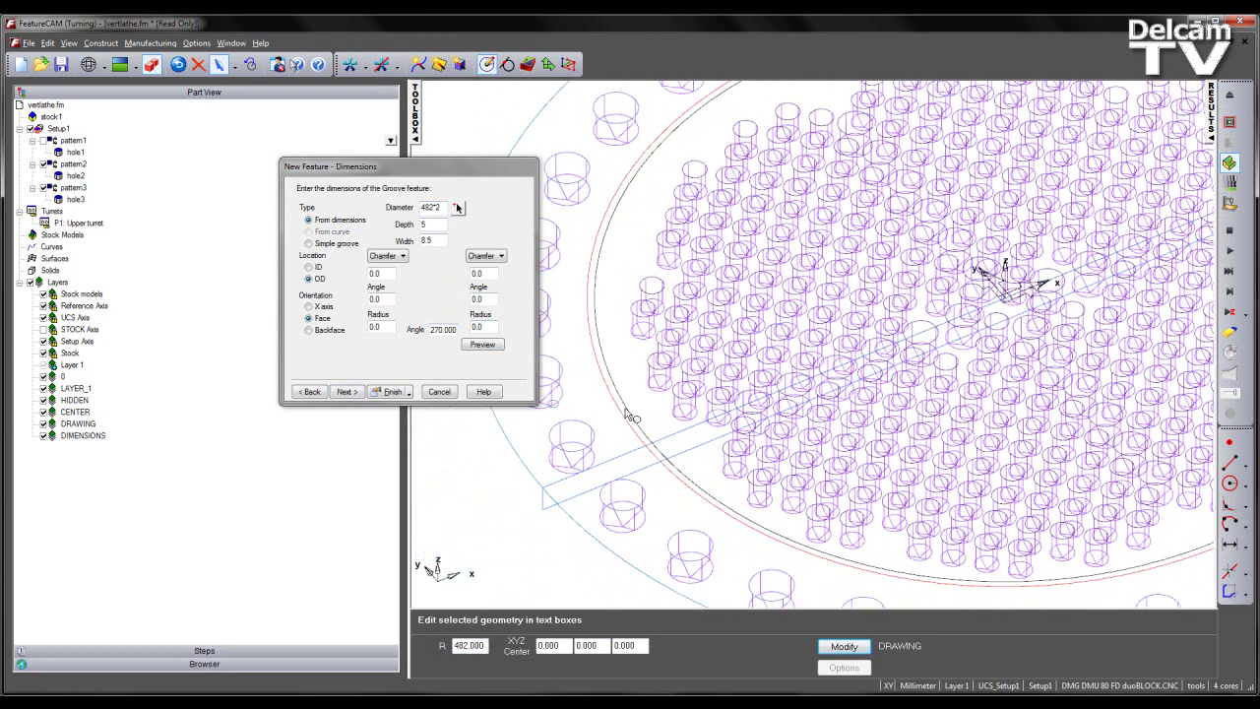
{"action": "left_click", "coordinate": [628, 409]}
{"action": "double_click", "coordinate": [451, 645]}
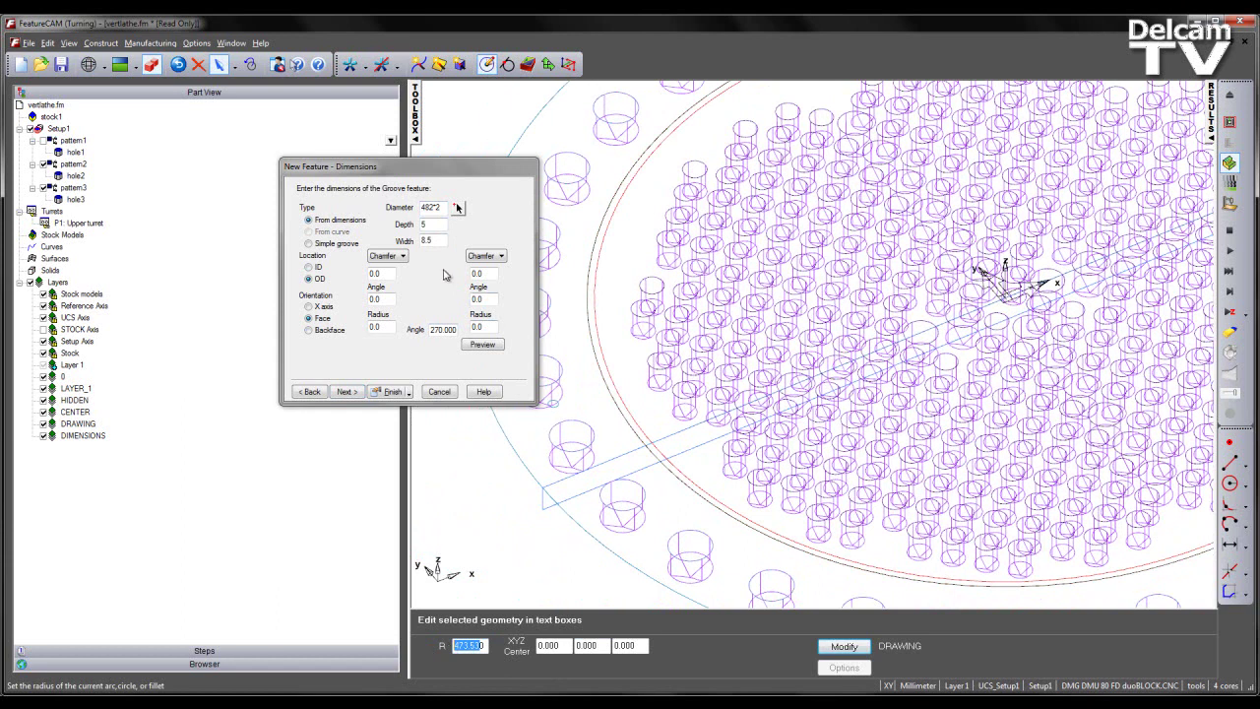
{"action": "left_click", "coordinate": [440, 240]}
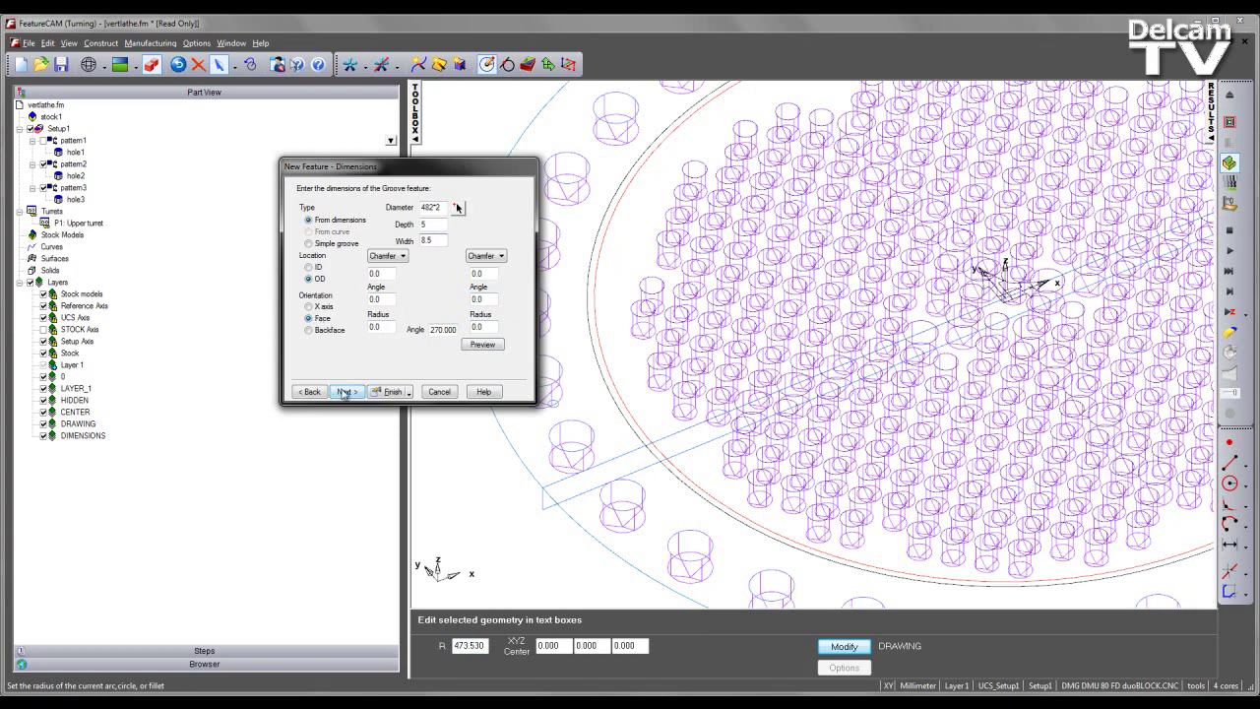
Step: Locate the face groove at Z 0 and preview its position on the disc
{"action": "left_click", "coordinate": [481, 345]}
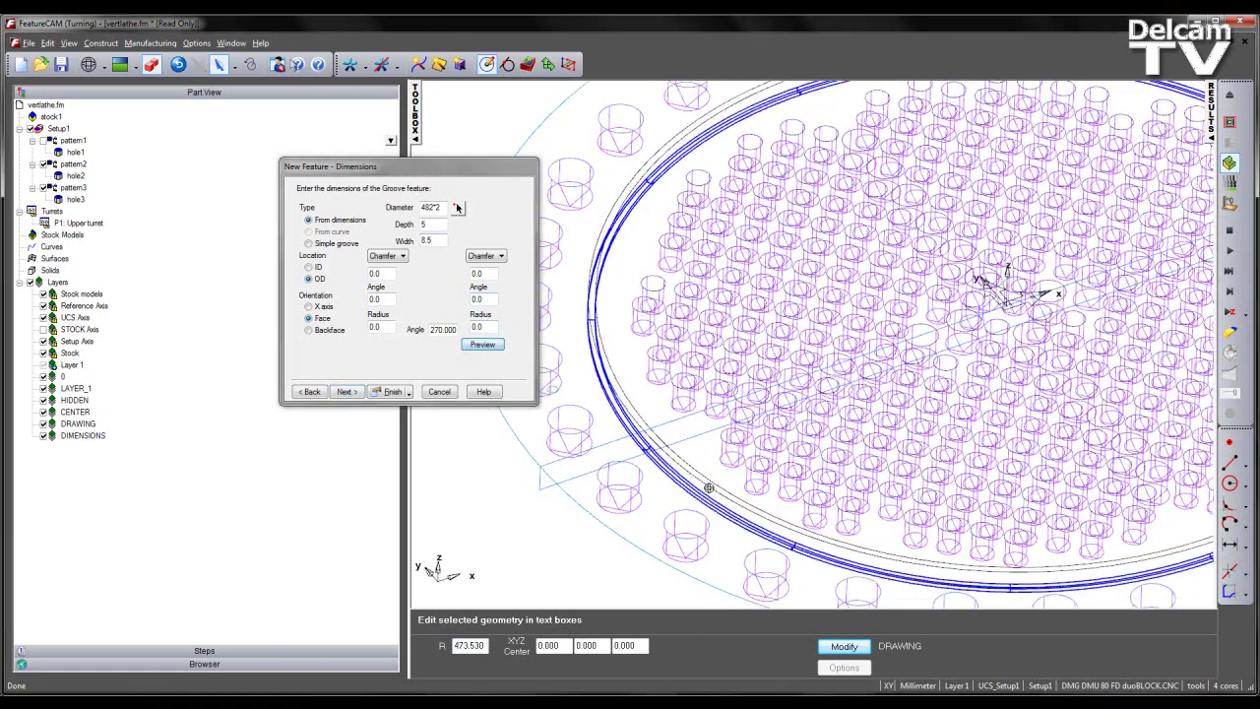
{"action": "middle_click_drag", "start_coordinate": [659, 414], "coordinate": [825, 456]}
{"action": "scroll", "coordinate": [825, 454], "scroll_direction": "down", "scroll_amount": 3}
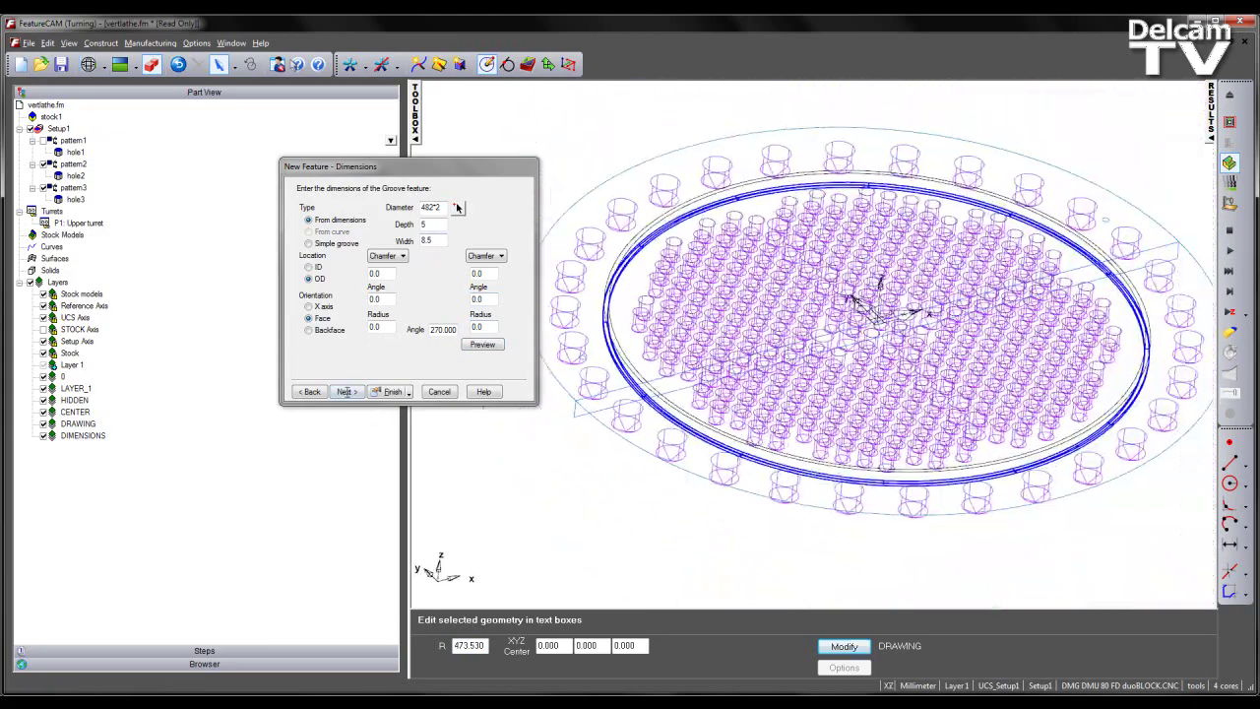
{"action": "left_click", "coordinate": [346, 391]}
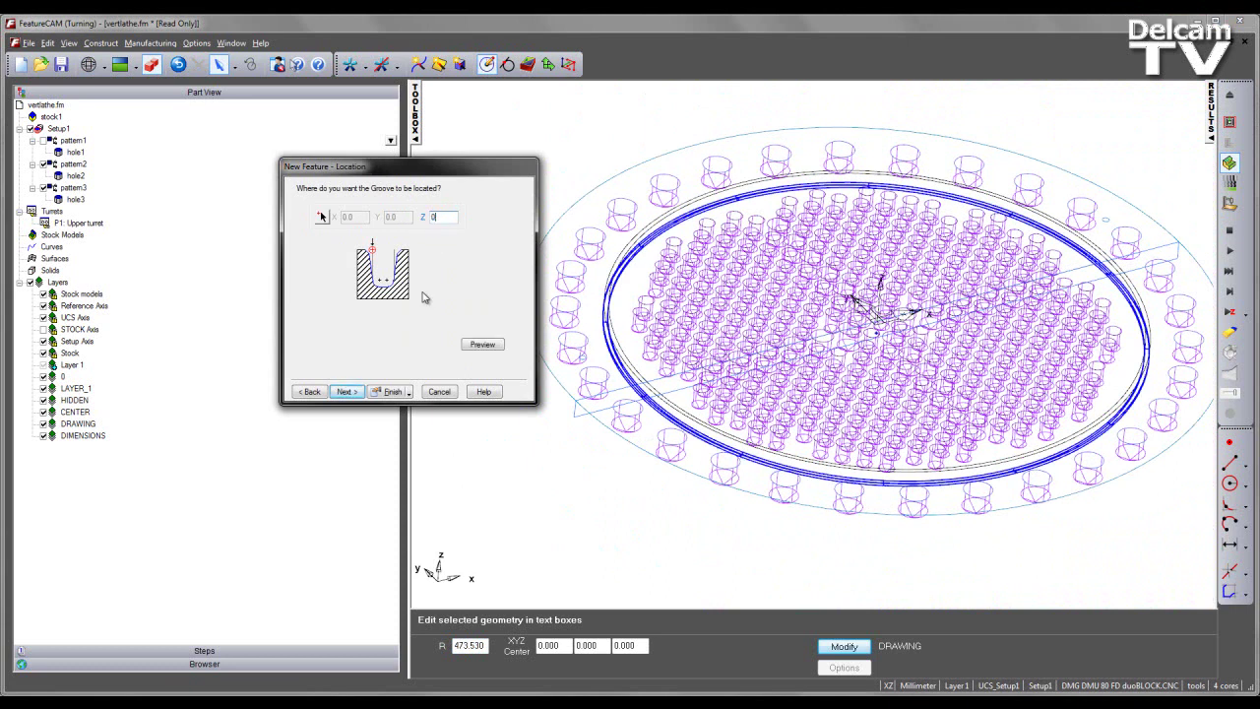
{"action": "left_click", "coordinate": [480, 343]}
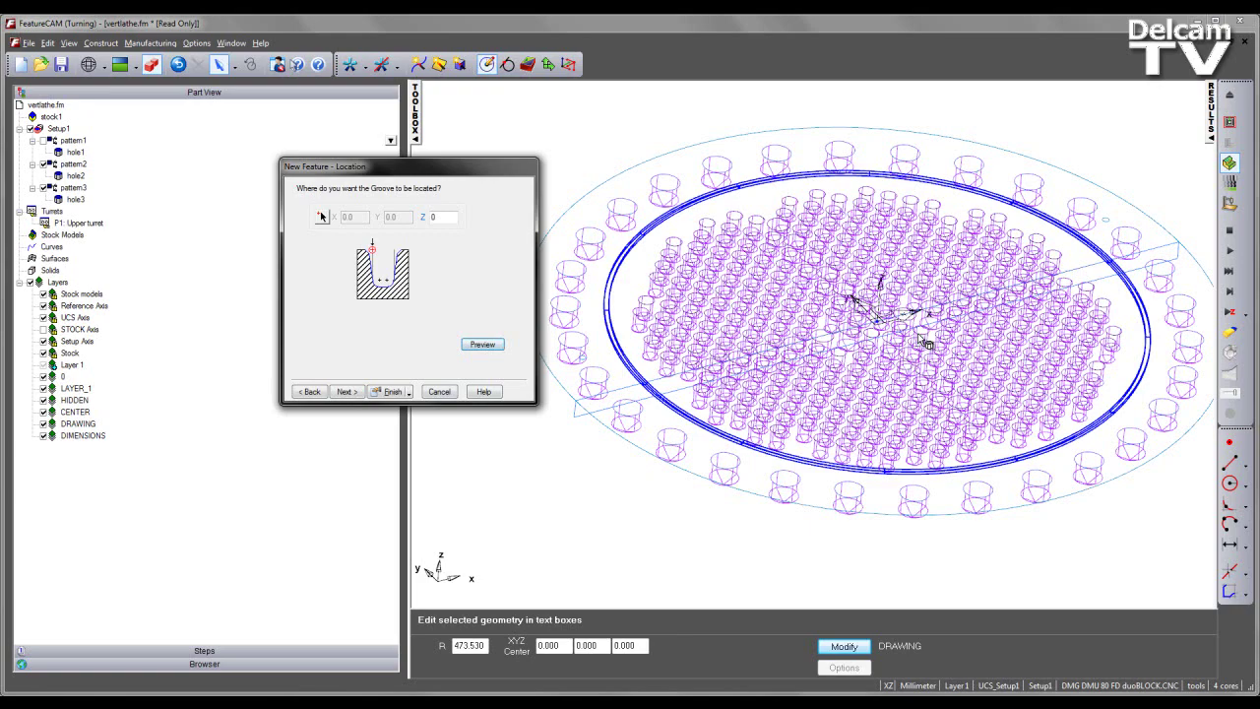
{"action": "left_click", "coordinate": [792, 517]}
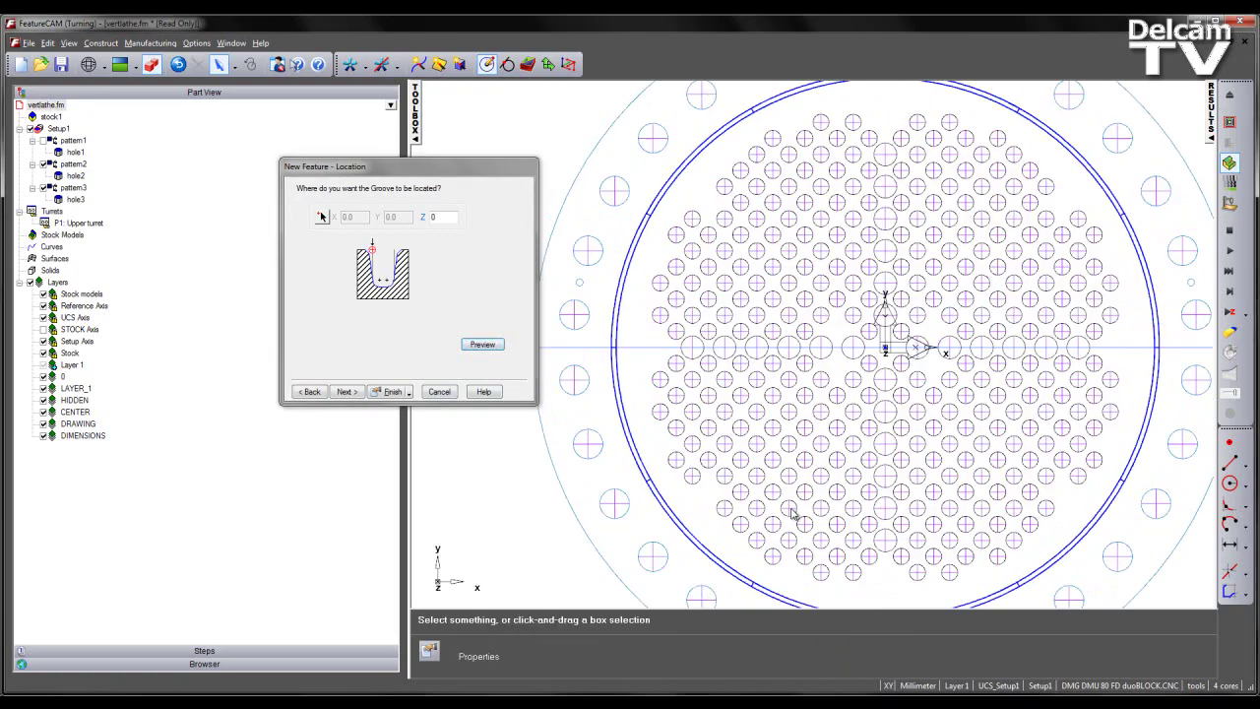
{"action": "left_click", "coordinate": [88, 64]}
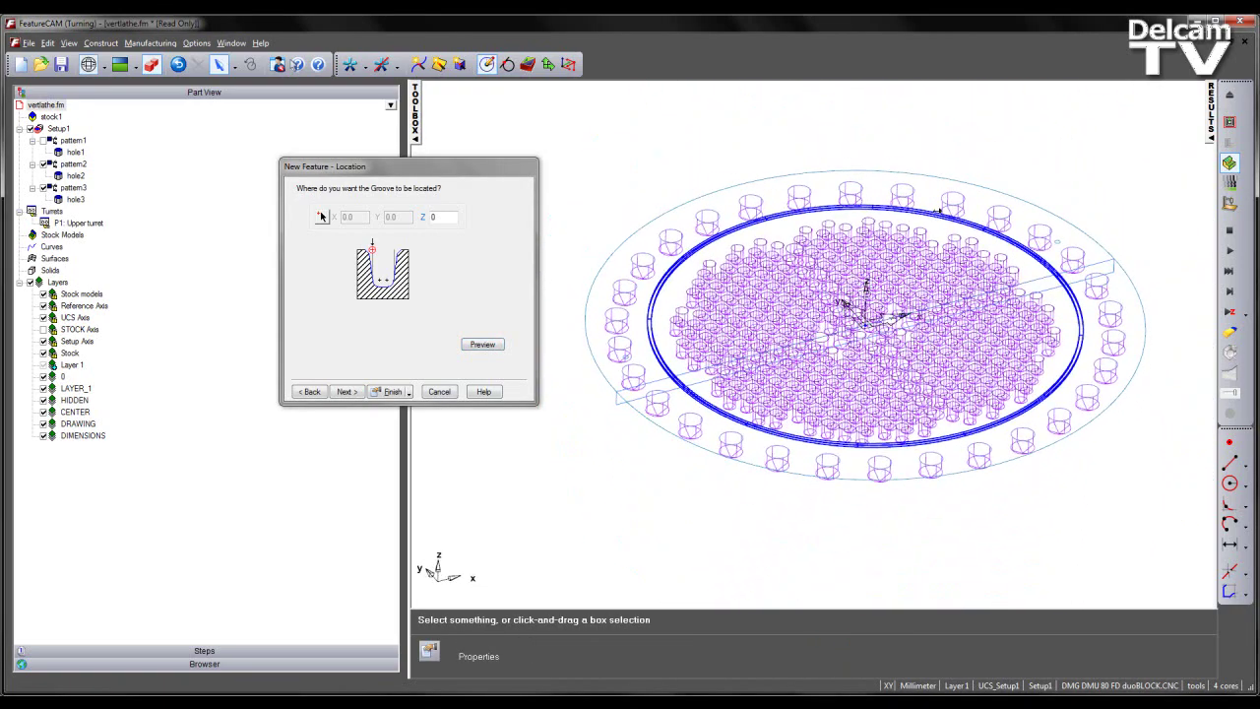
{"action": "scroll", "coordinate": [915, 315], "scroll_direction": "up", "scroll_amount": 2}
Step: Turn off the rough pass so the groove uses only a finish pass, and finish creating the feature
{"action": "left_click", "coordinate": [347, 392]}
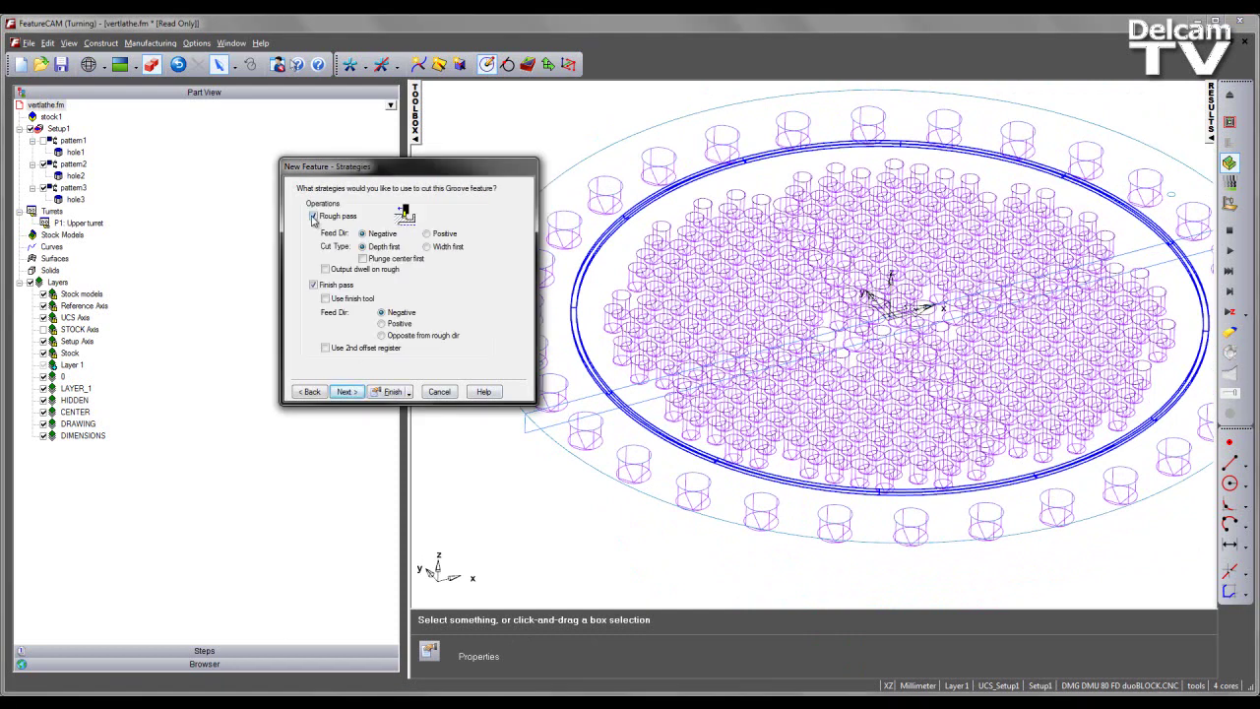
{"action": "left_click", "coordinate": [313, 216]}
{"action": "left_click", "coordinate": [392, 391]}
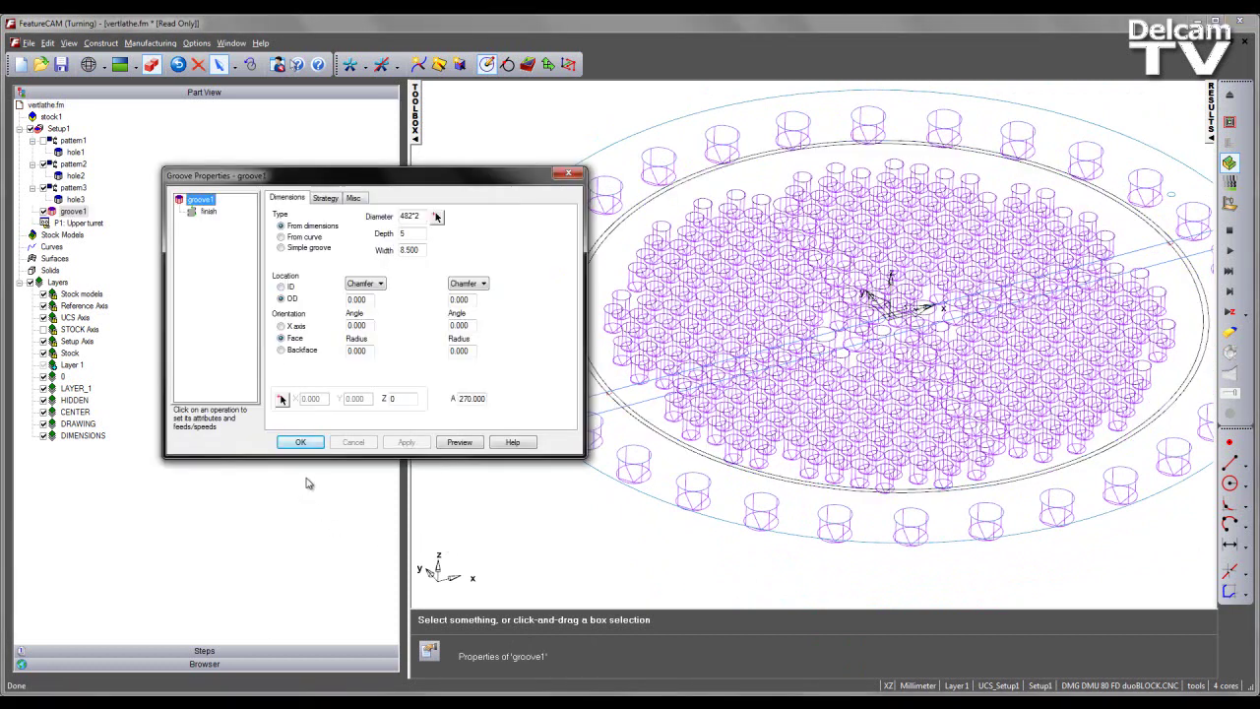
{"action": "left_click", "coordinate": [310, 446]}
{"action": "middle_click_drag", "start_coordinate": [916, 411], "coordinate": [820, 431]}
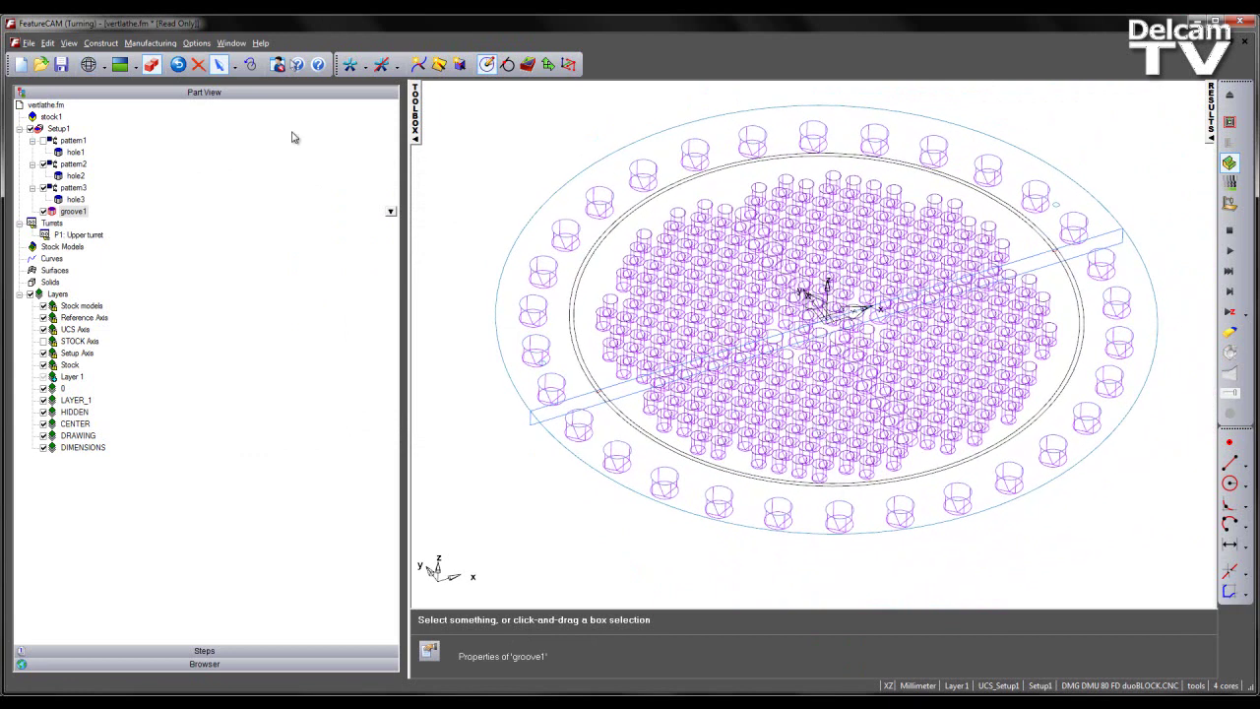
Step: Include the dense inner hole pattern again, simulate all hole patterns and the groove to the end, and inspect the machined disc
{"action": "left_click", "coordinate": [48, 143]}
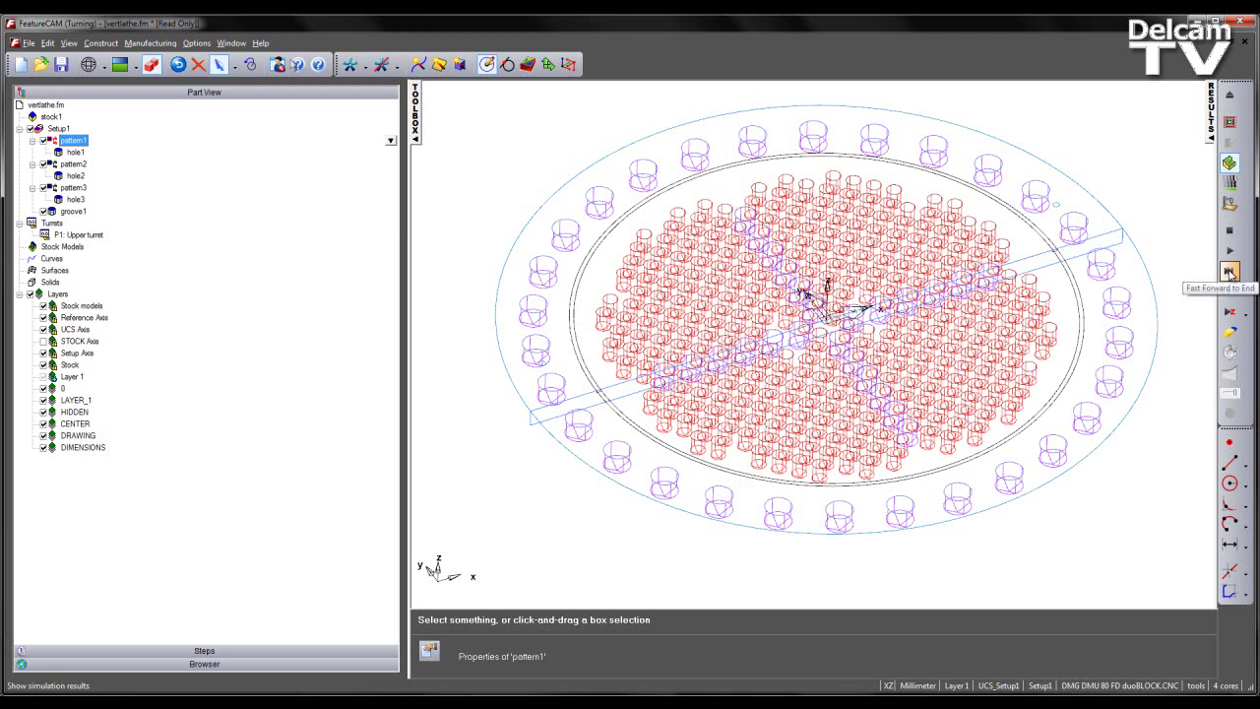
{"action": "left_click", "coordinate": [1228, 272]}
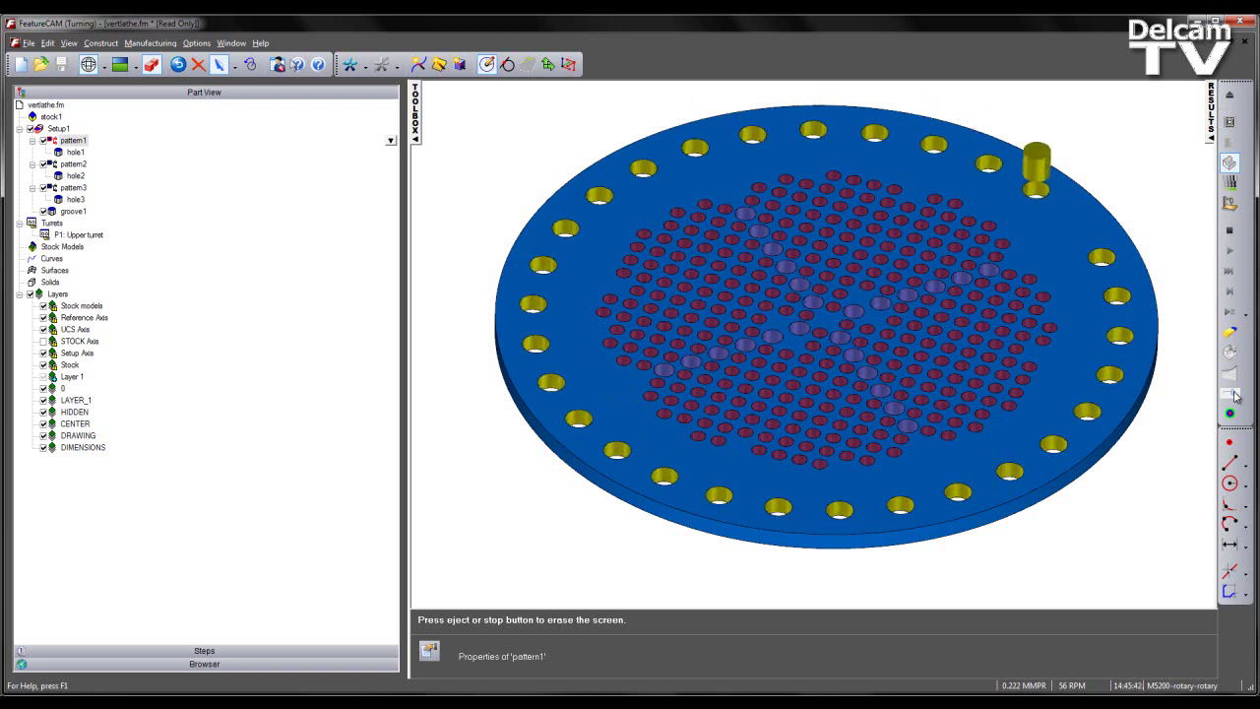
{"action": "left_click", "coordinate": [1235, 395]}
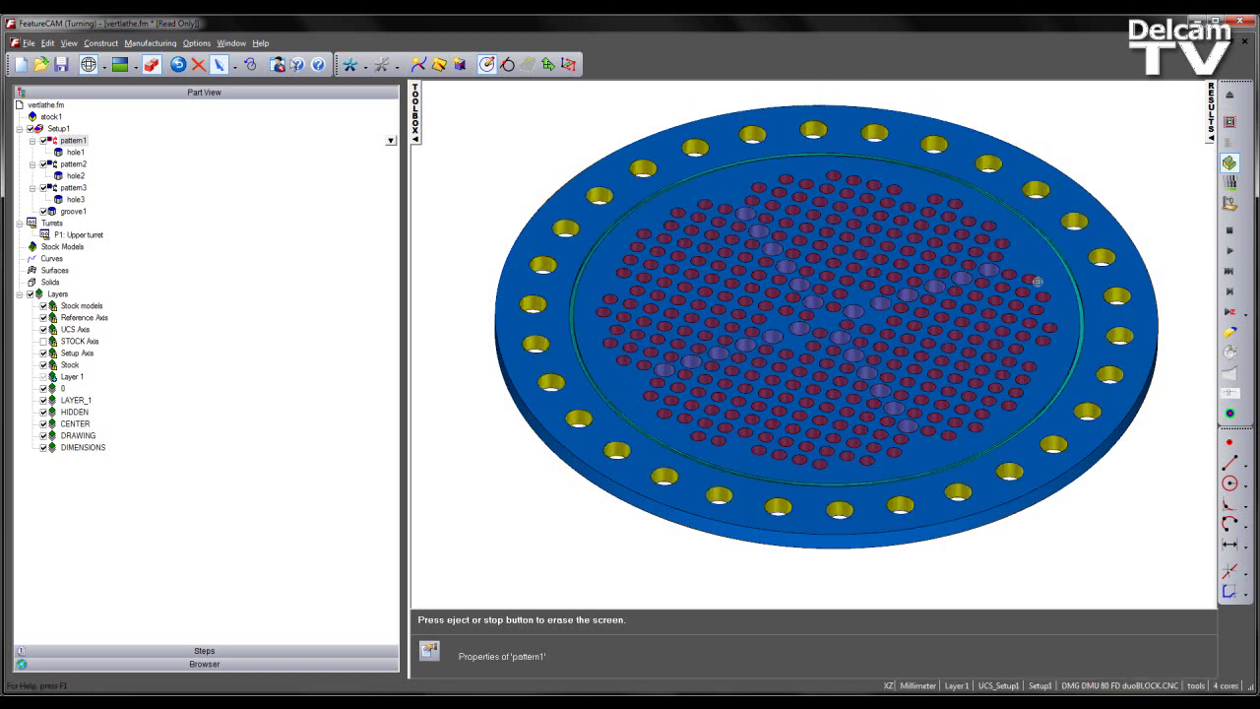
{"action": "left_click_drag", "start_coordinate": [1085, 372], "coordinate": [856, 370]}
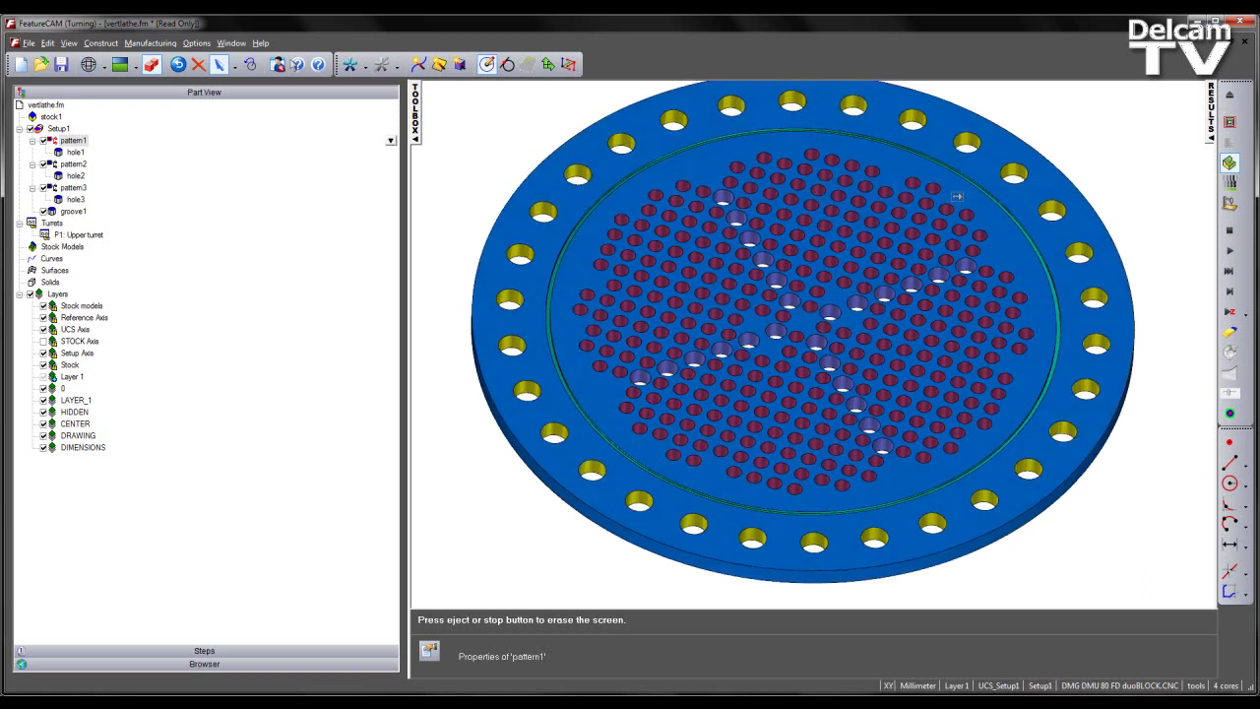
{"action": "scroll", "coordinate": [1080, 308], "scroll_direction": "up", "scroll_amount": 3}
{"action": "scroll", "coordinate": [1080, 308], "scroll_direction": "up", "scroll_amount": 5}
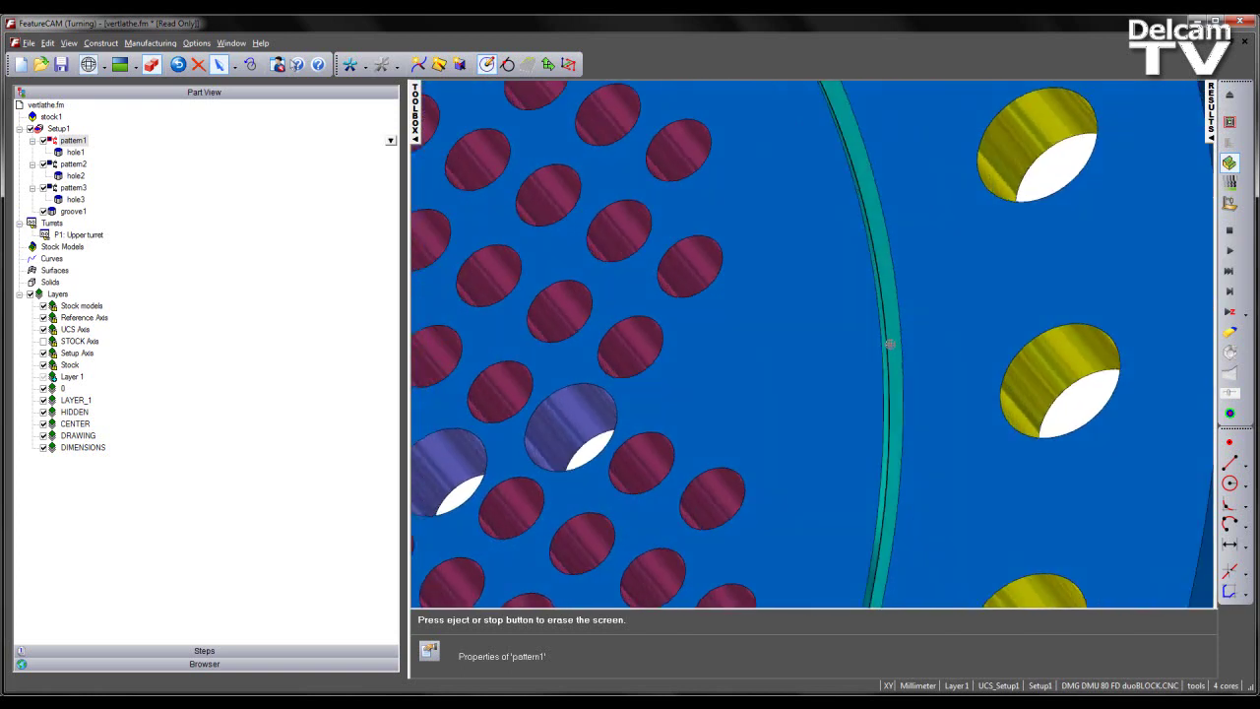
{"action": "scroll", "coordinate": [986, 337], "scroll_direction": "down", "scroll_amount": 5}
{"action": "left_click_drag", "start_coordinate": [1033, 302], "coordinate": [881, 407]}
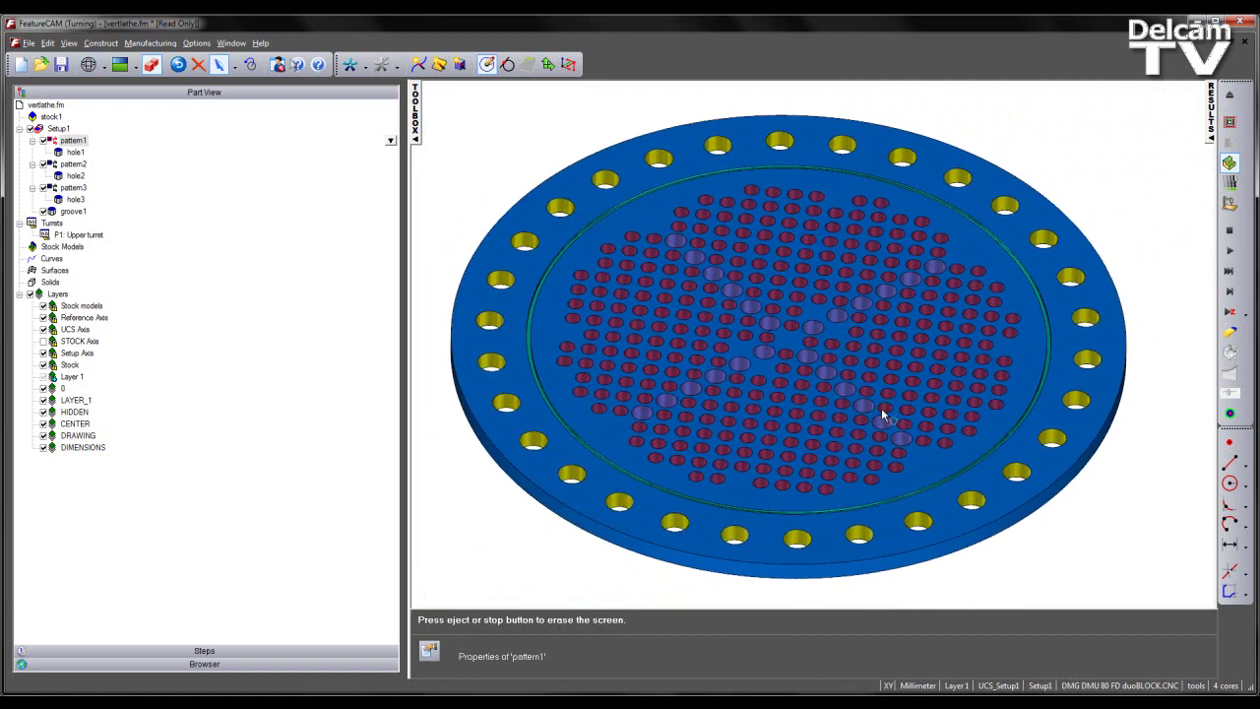